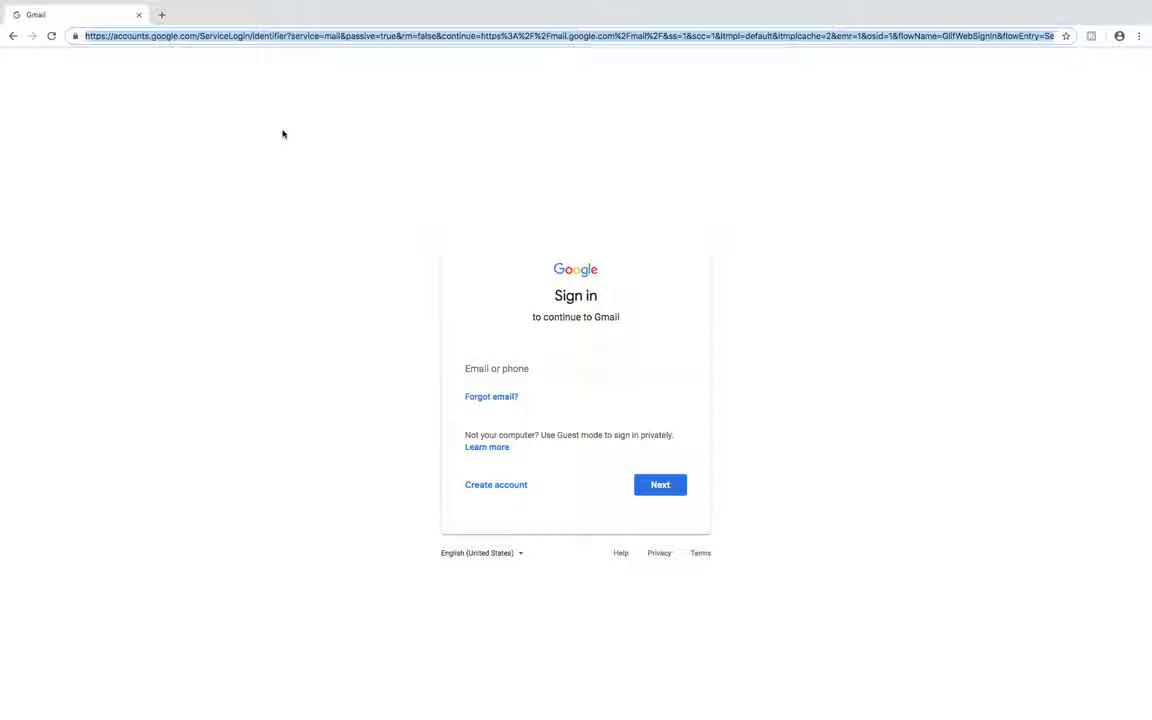
Reach Gmail's Google sign-in page via the address bar suggestion and search result, then begin account creation
text(g)
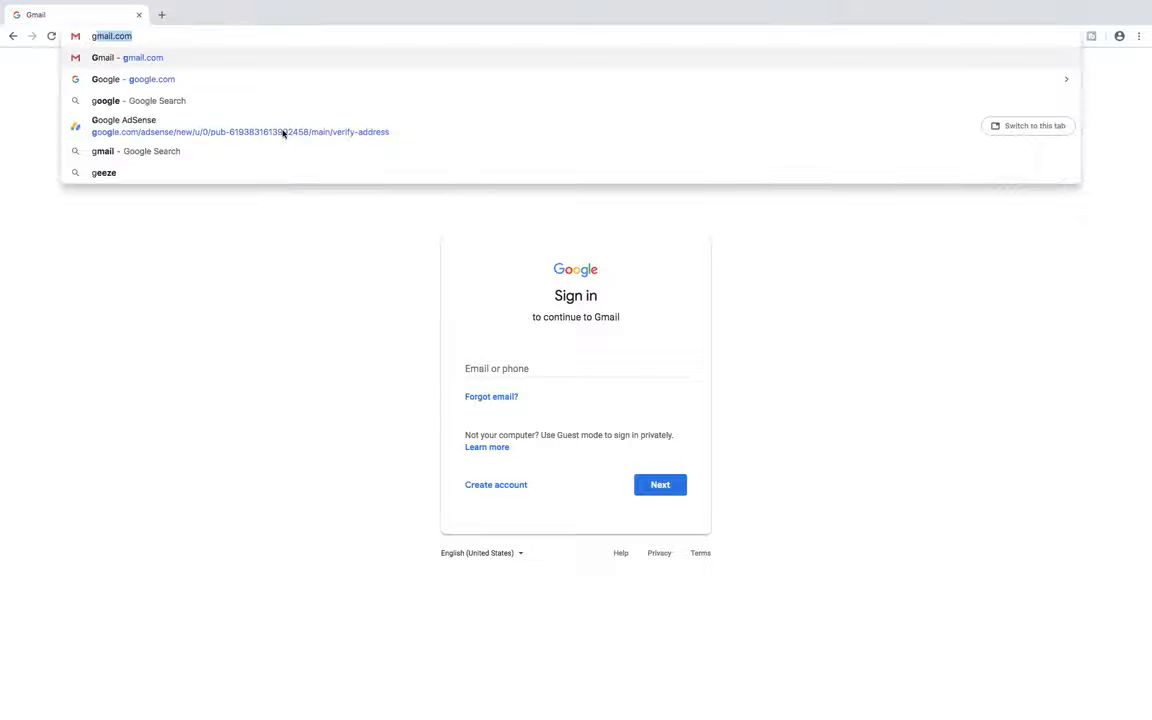
text(mail)
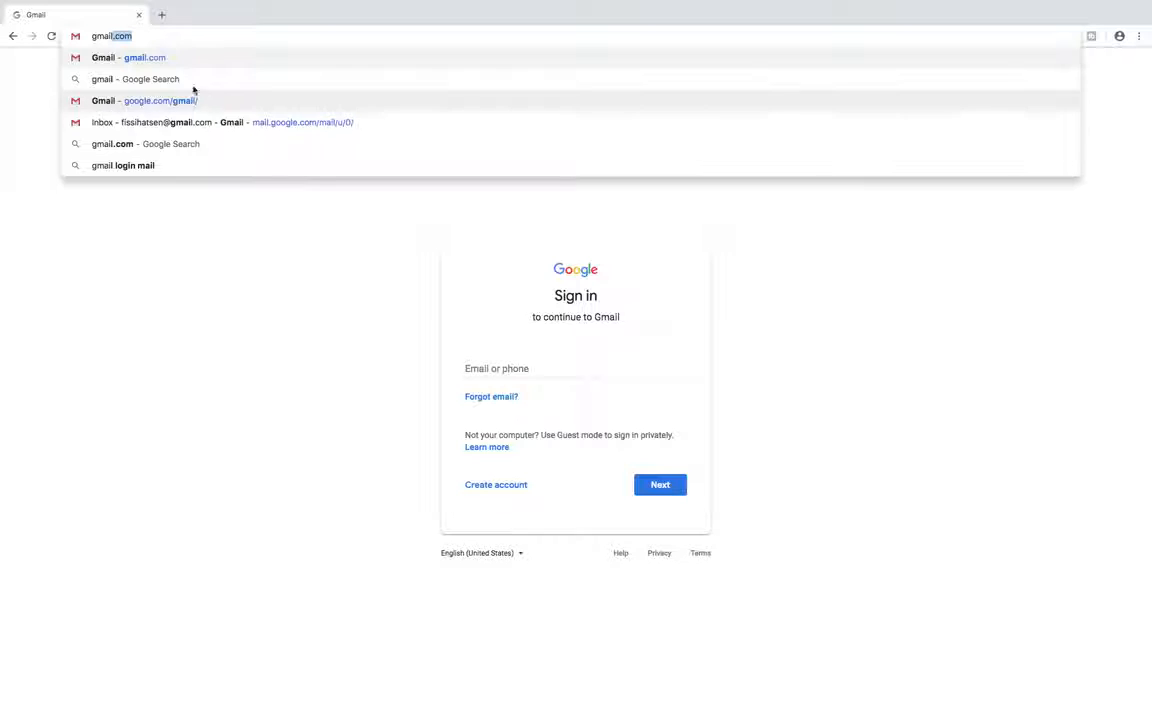
click(154, 59)
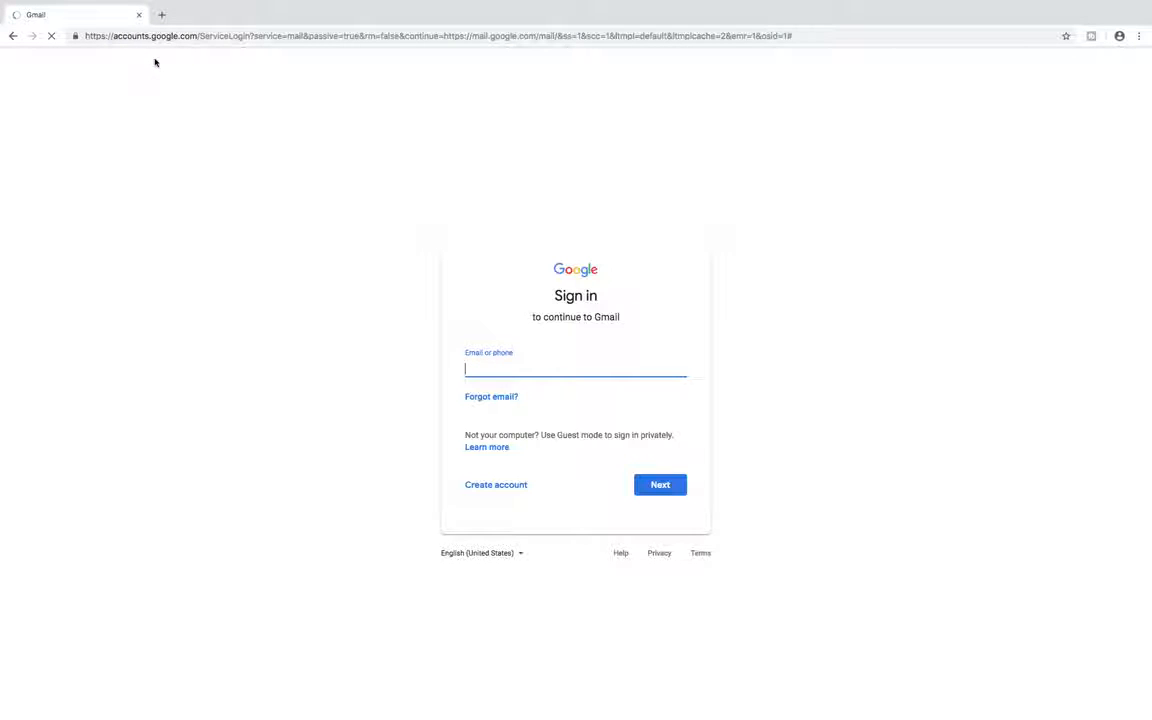
mouse_move(157, 4)
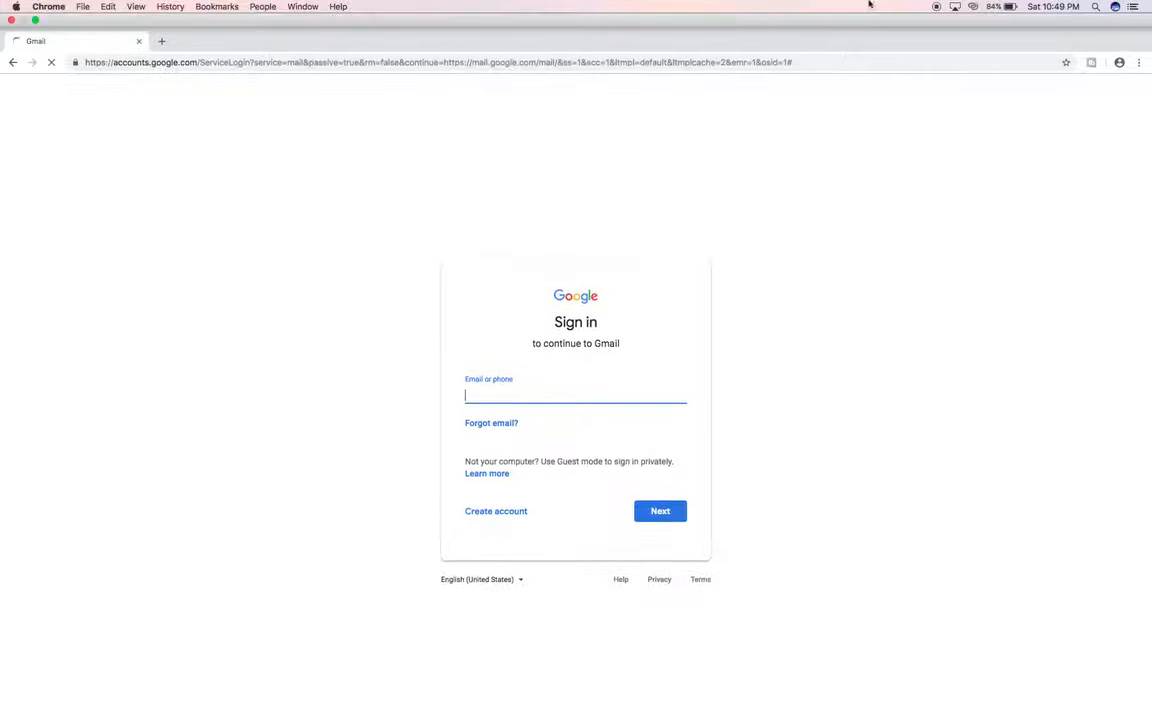
click(698, 704)
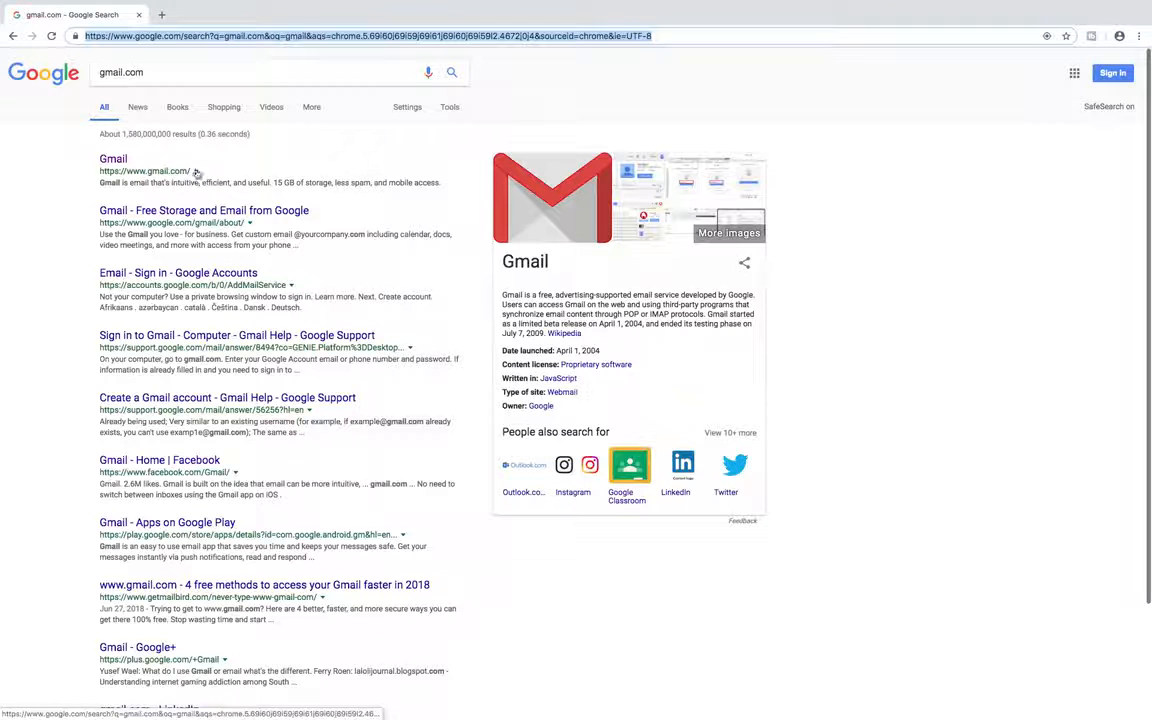
click(113, 159)
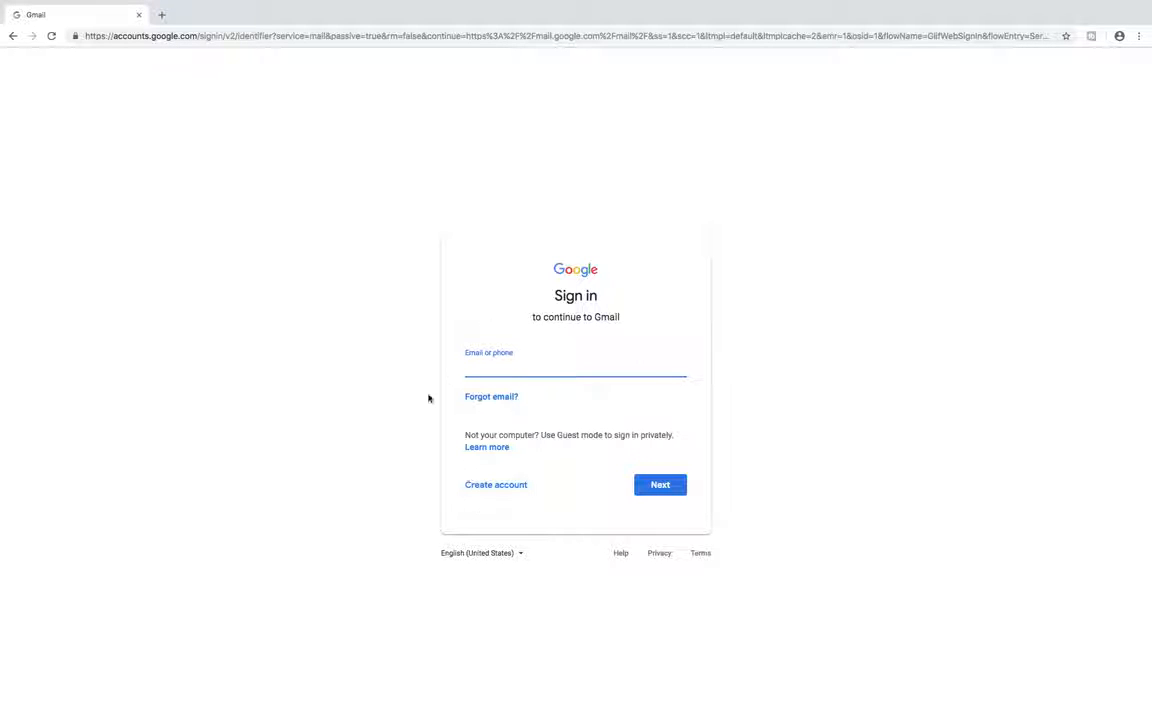
click(485, 487)
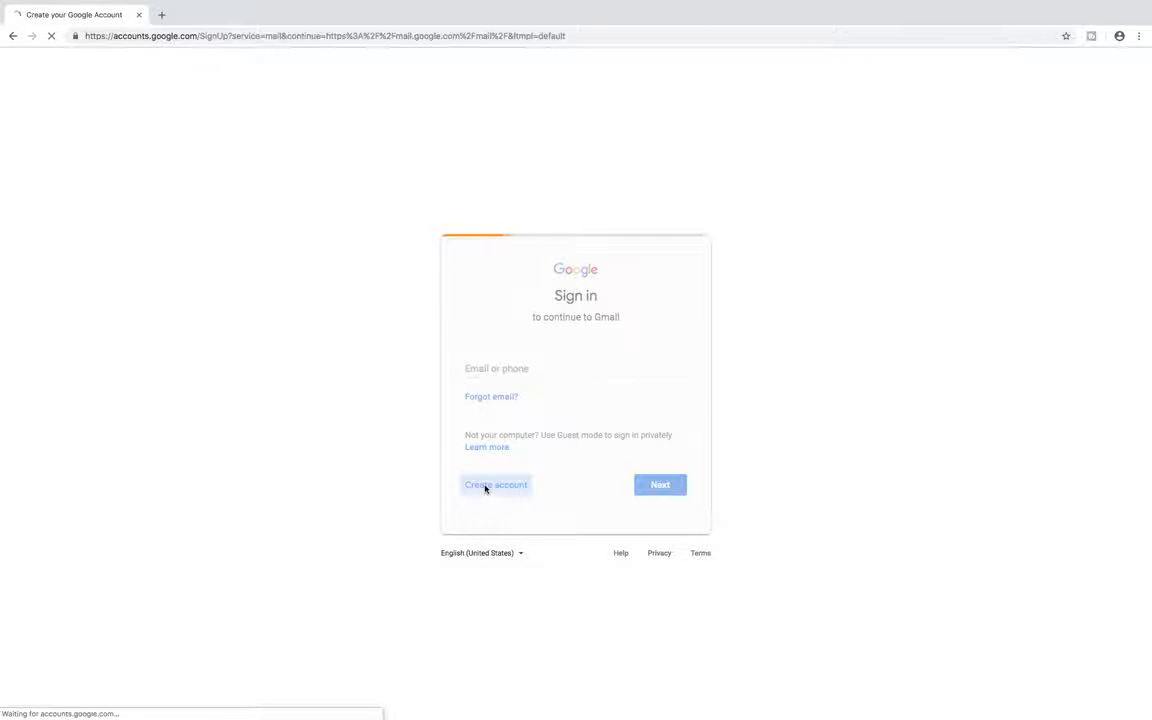
Enter the account holder's first and last name on the sign-up form
click(392, 347)
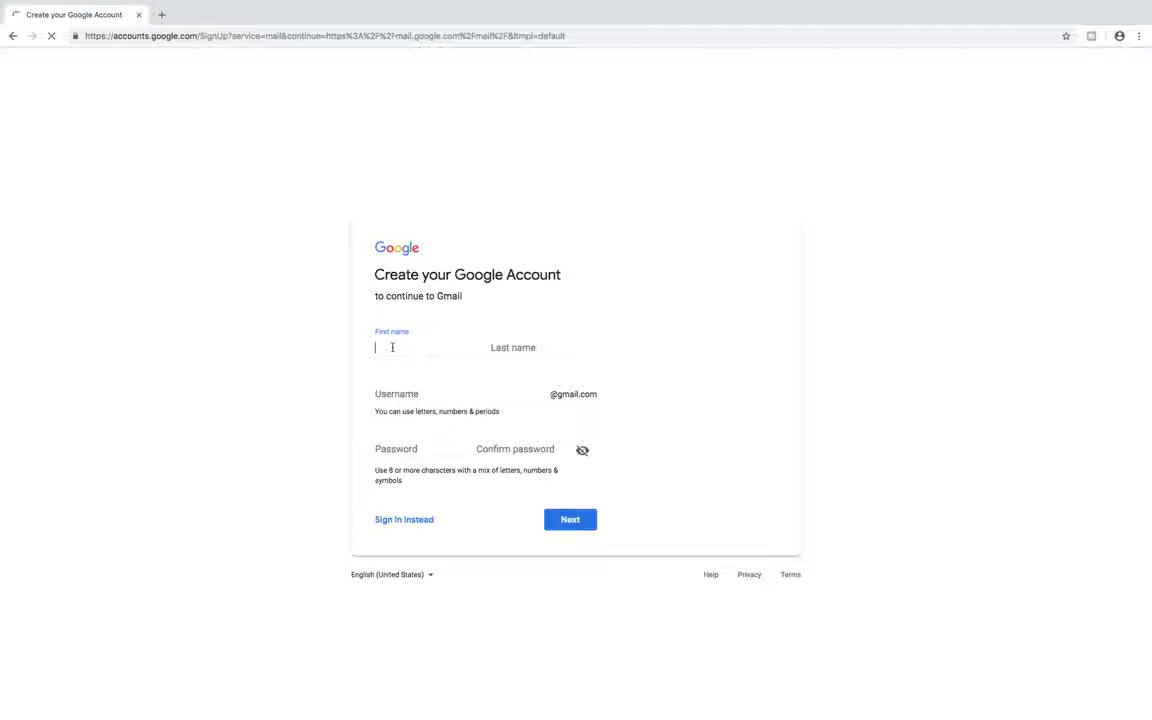
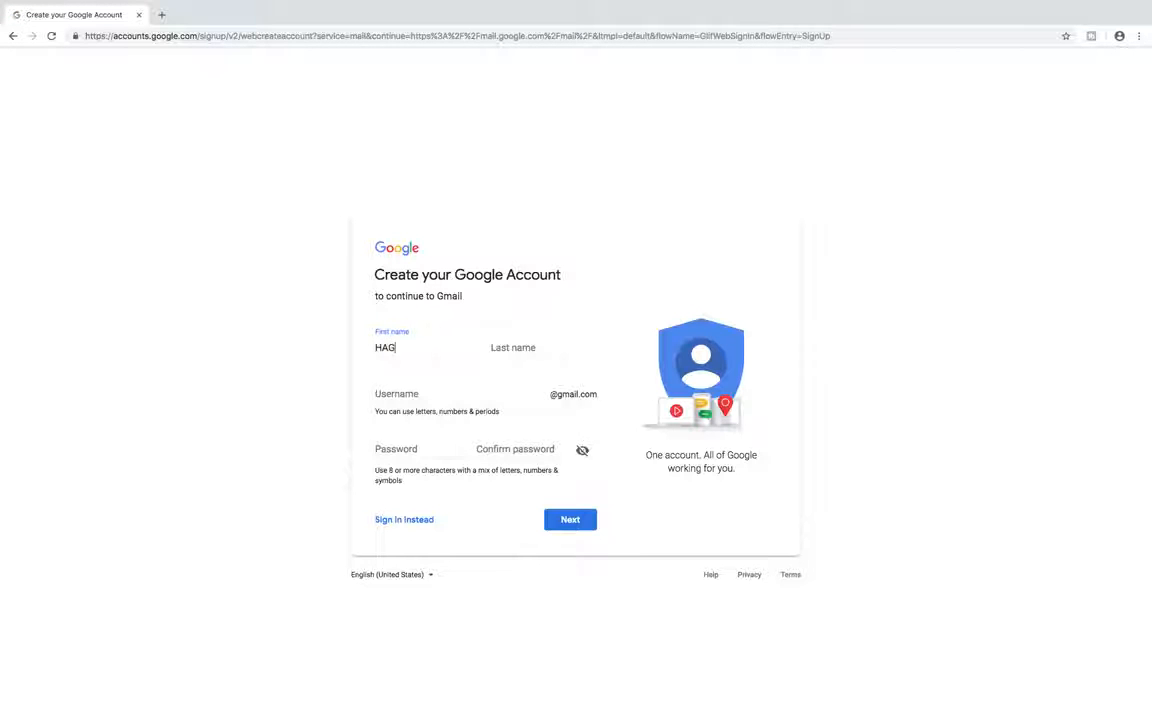
click(508, 346)
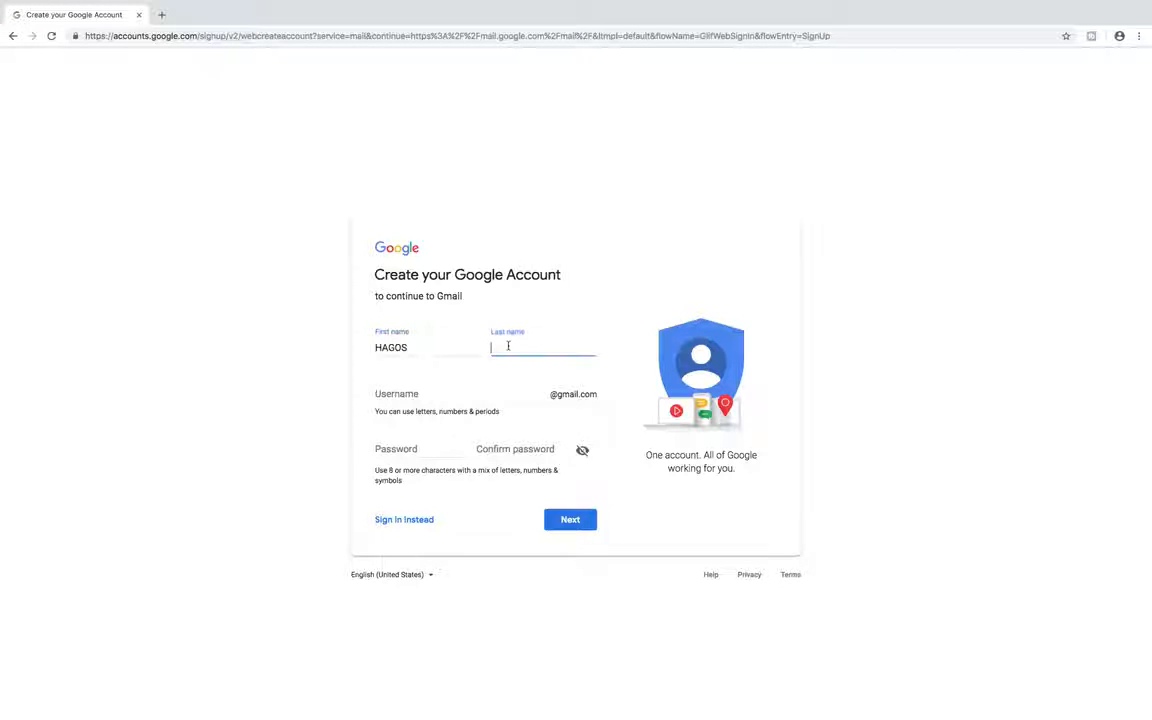
Choose a Gmail username based on the person's name, correcting the first attempt
click(397, 394)
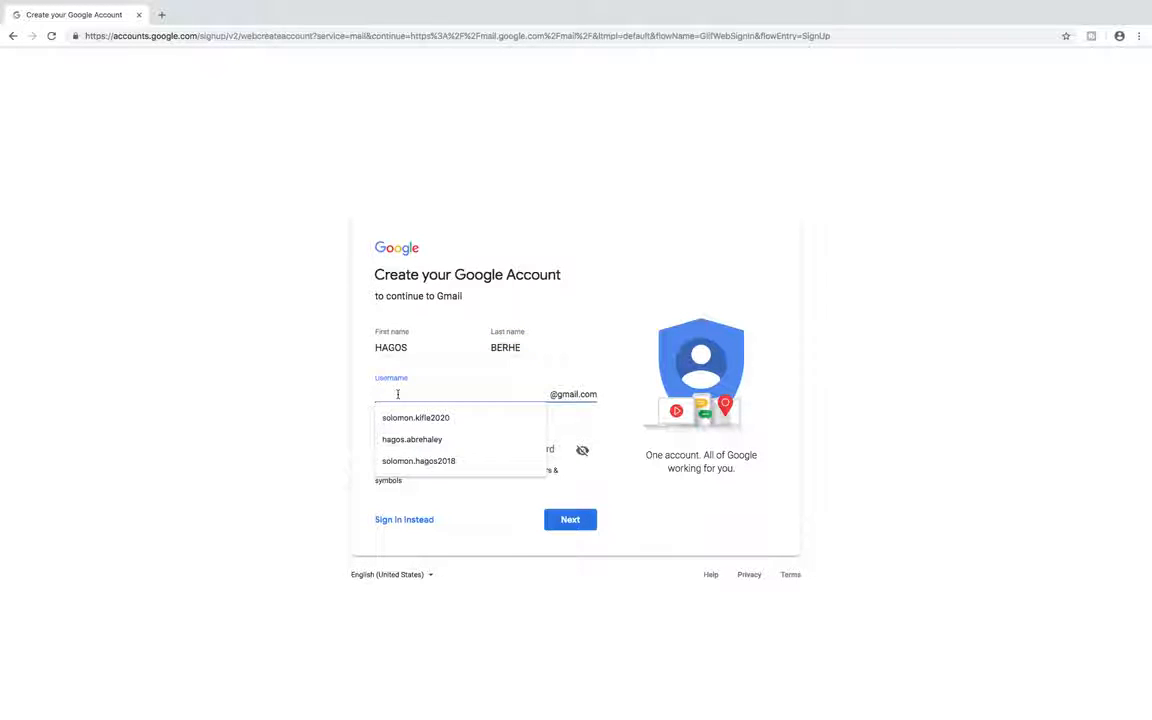
text(hago)
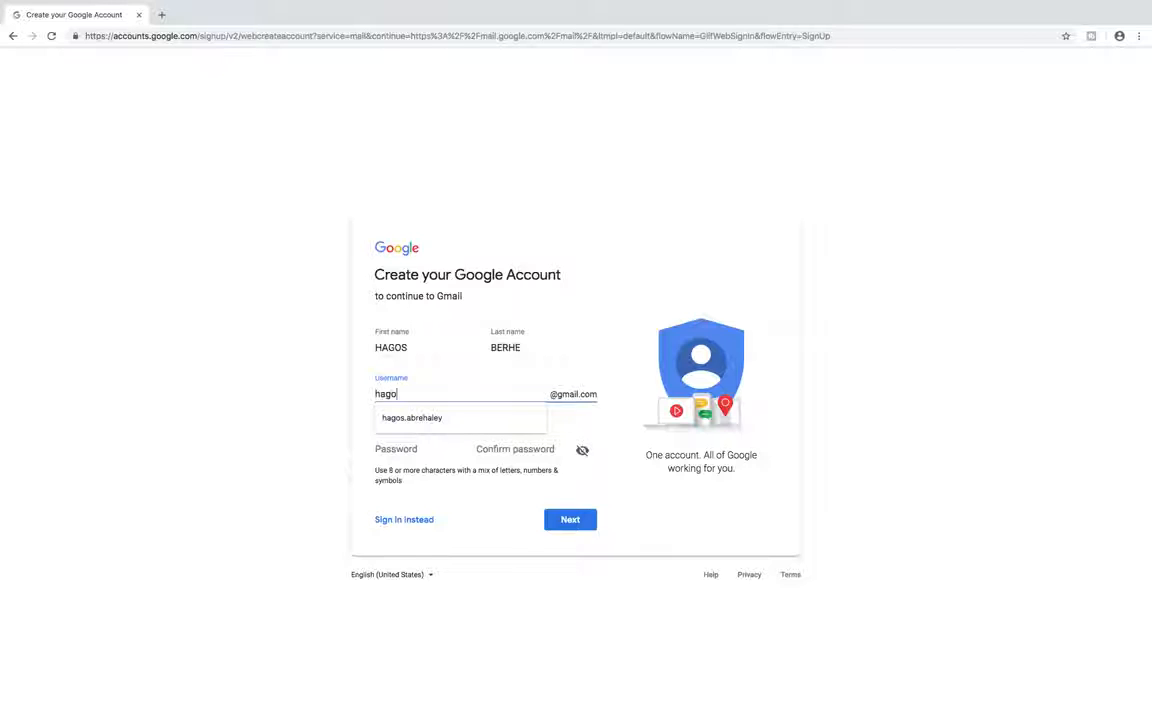
key(BackSpace)
key(BackSpace)
key(BackSpace)
key(BackSpace)
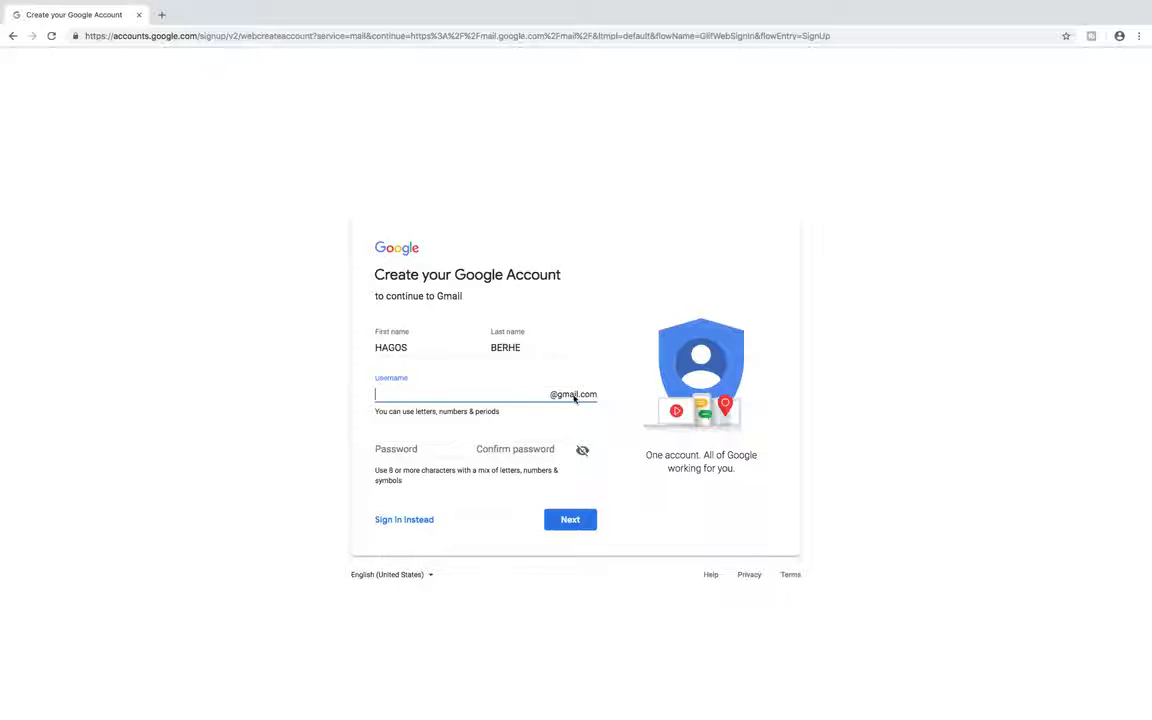
click(399, 395)
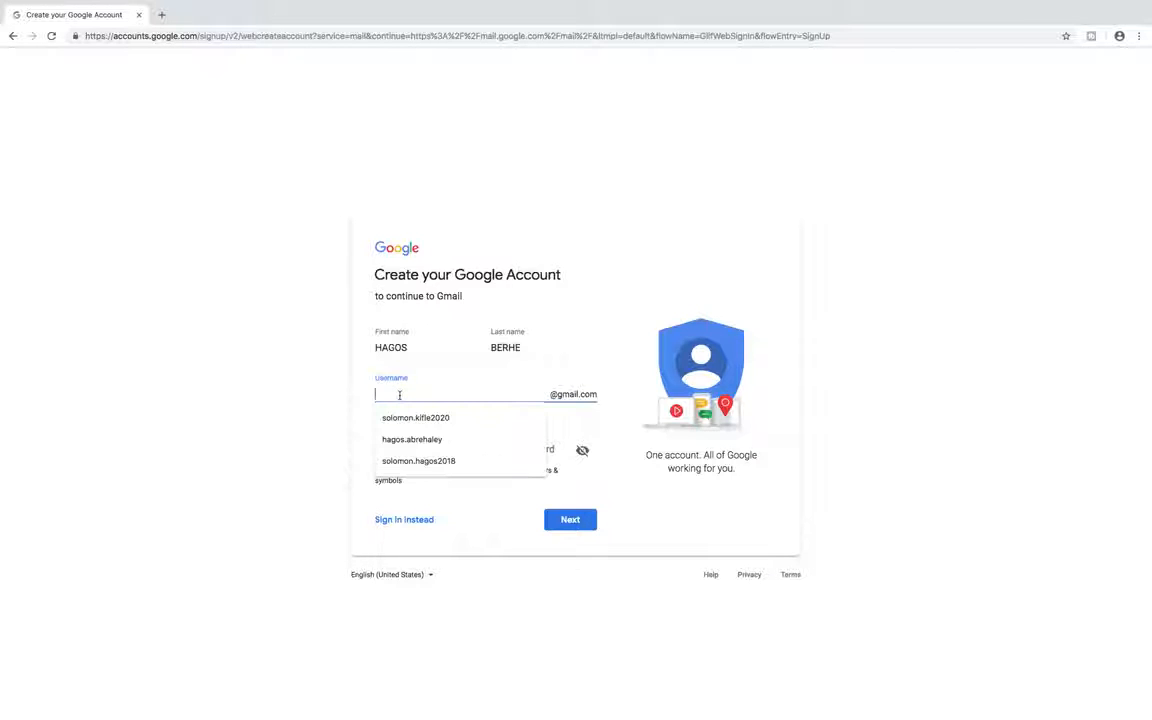
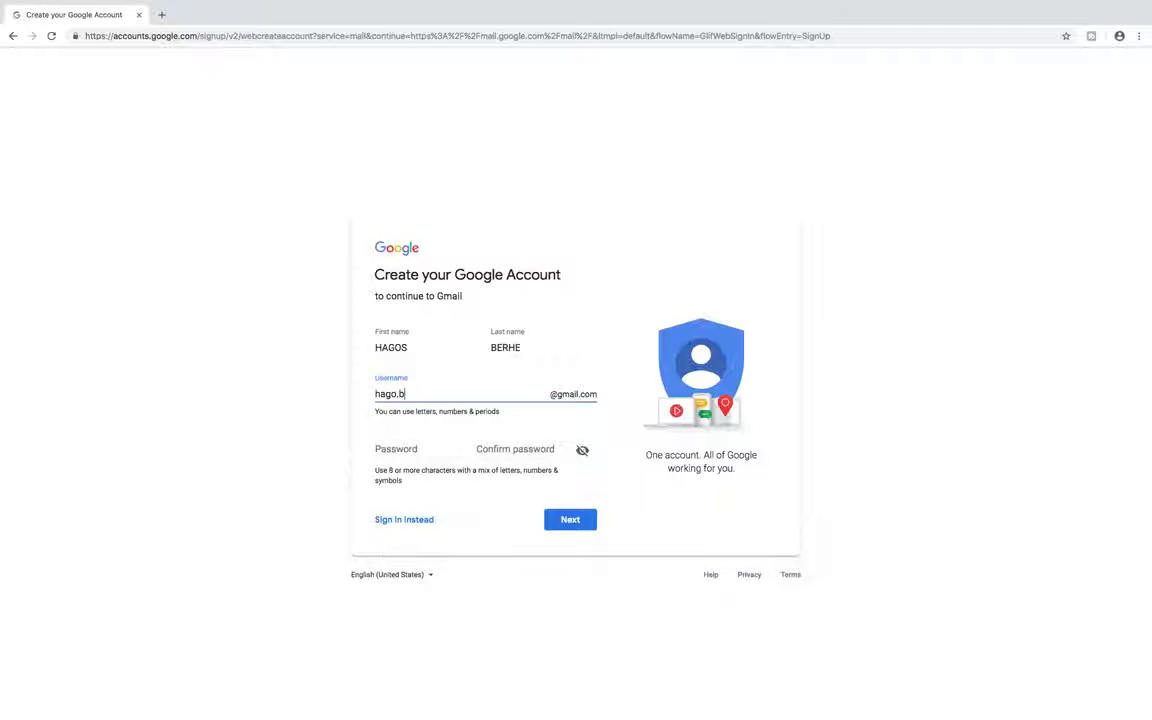
click(401, 453)
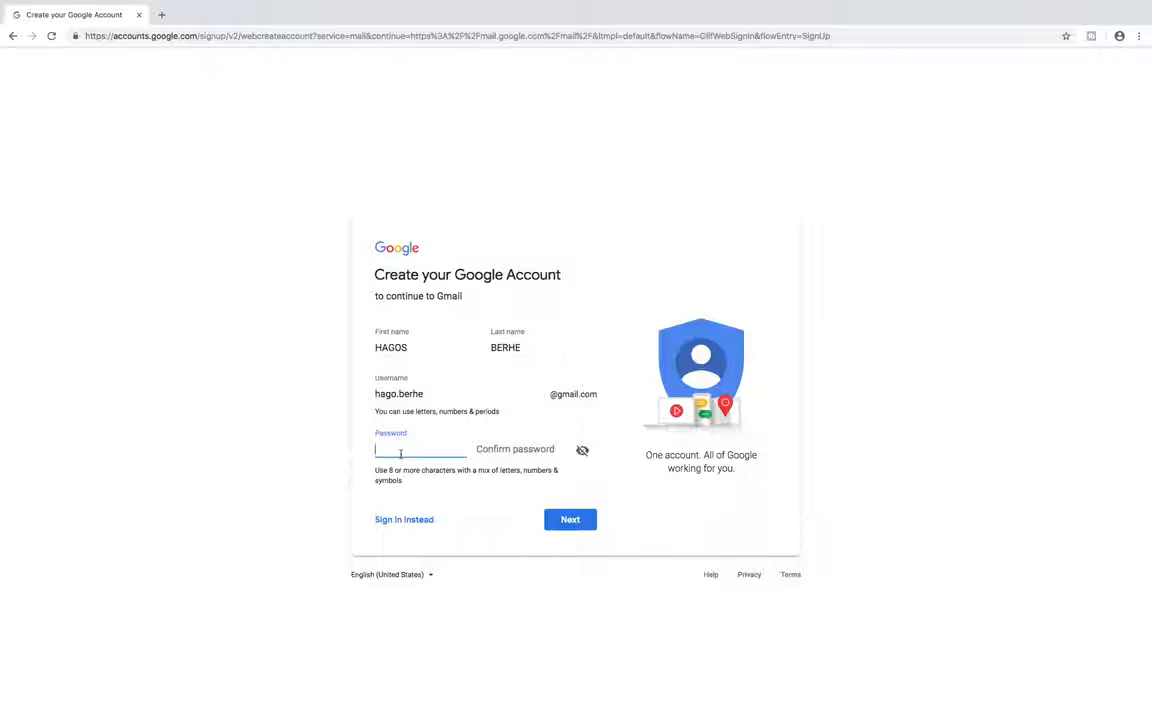
Enter and confirm the new account password
text(•••••••••••)
click(505, 449)
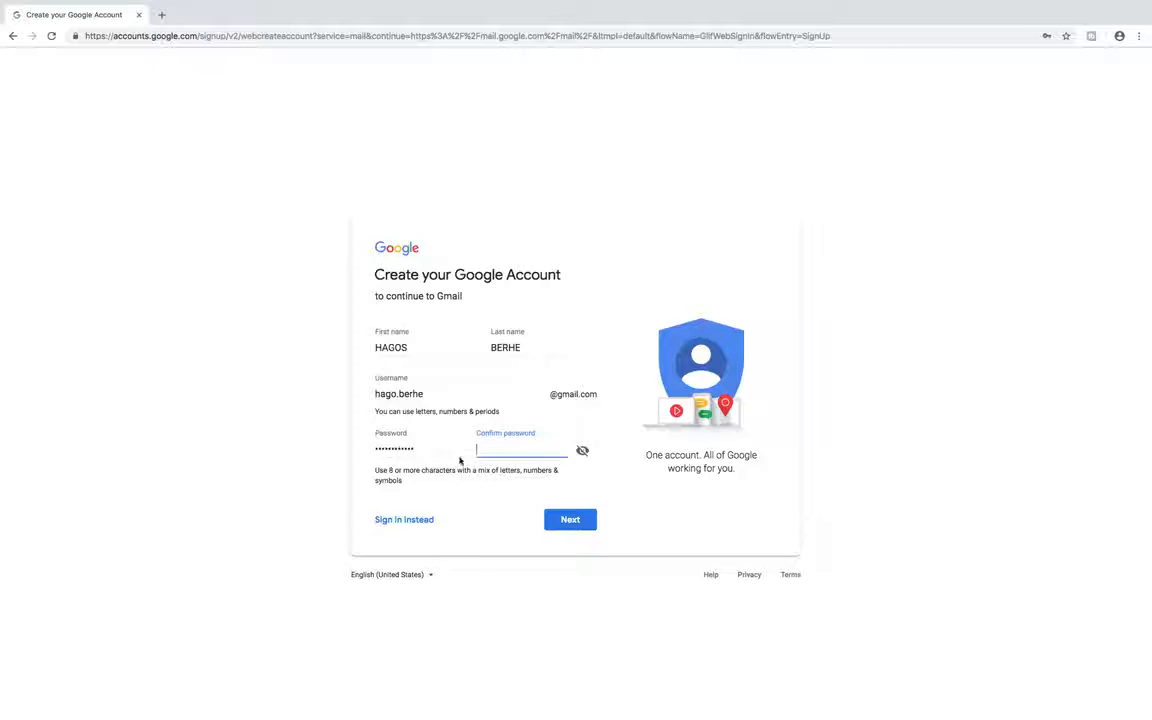
text(••••••••••••)
Submit the form, append 2018 to the taken username, and submit again
click(566, 527)
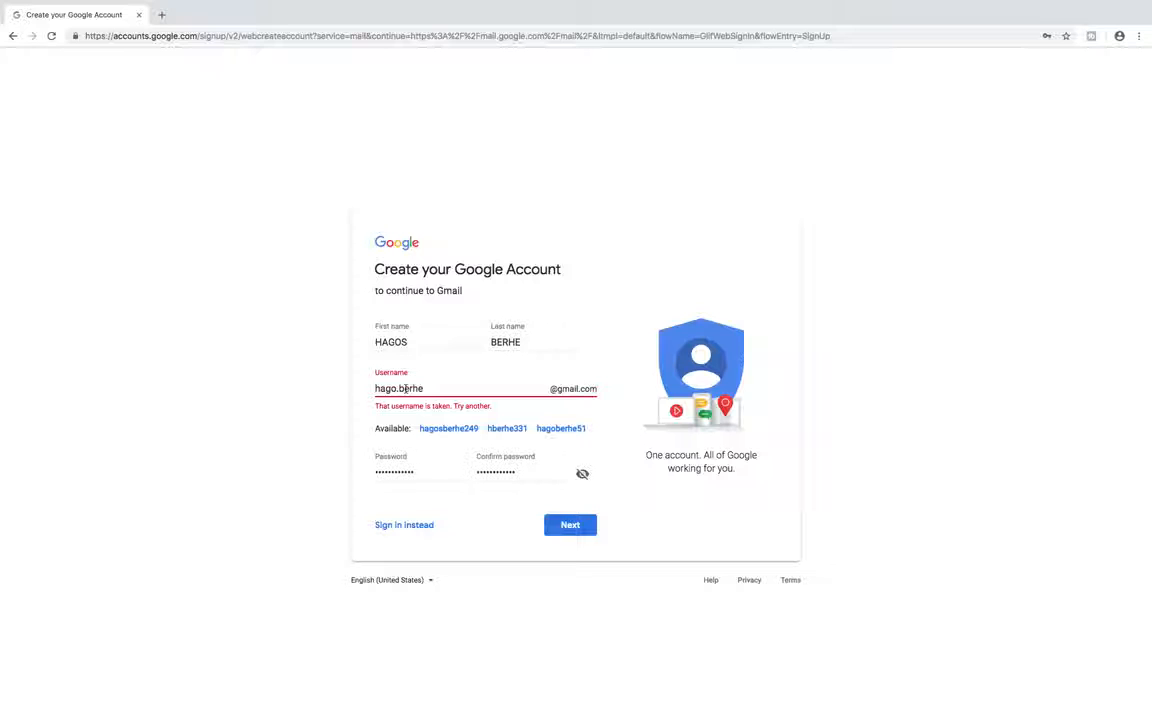
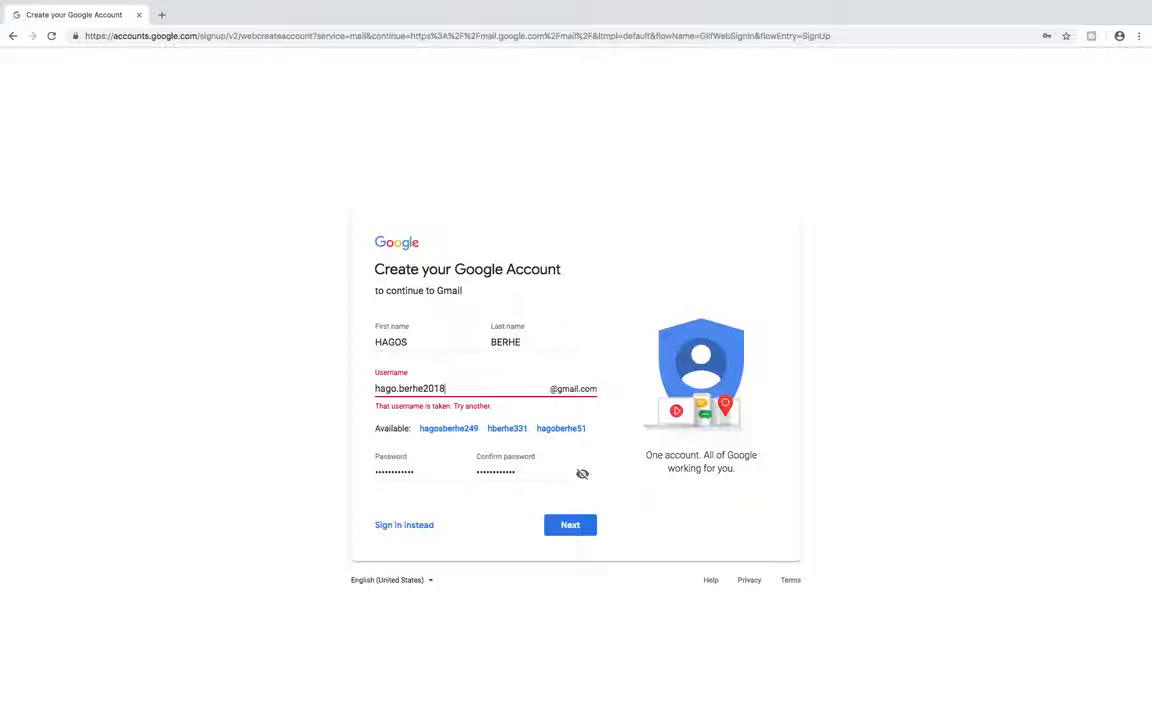
click(575, 530)
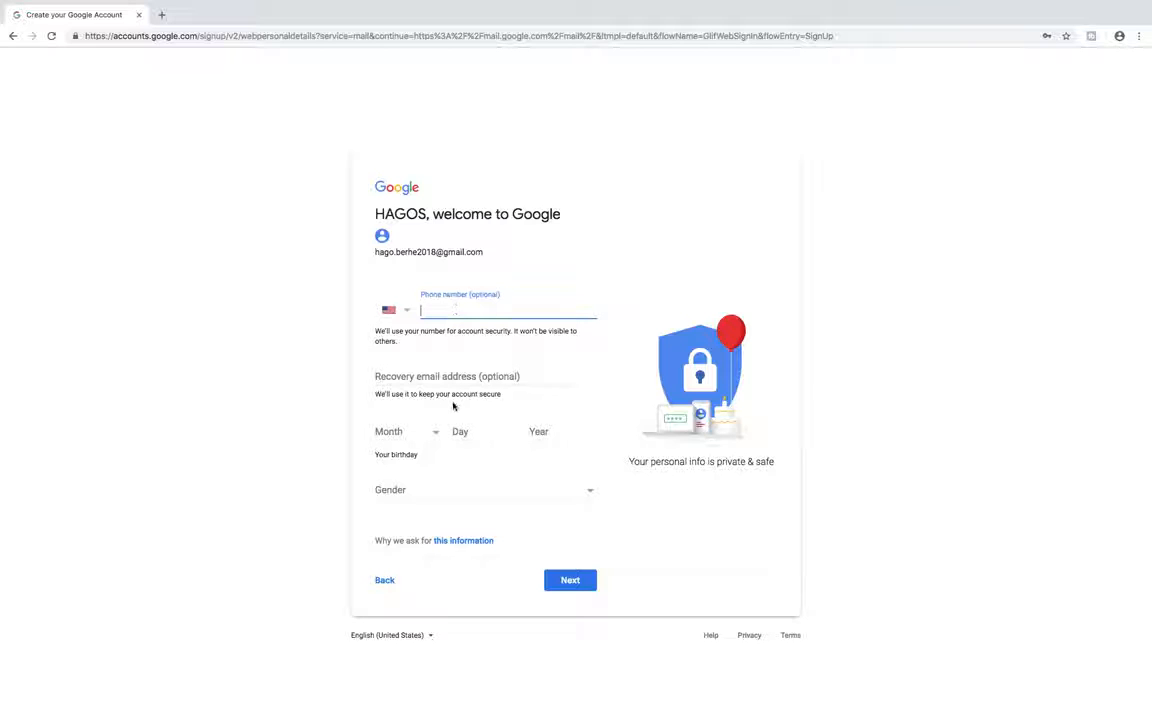
Set the birthday to March 09, 1987 and gender to Male, then continue
click(432, 432)
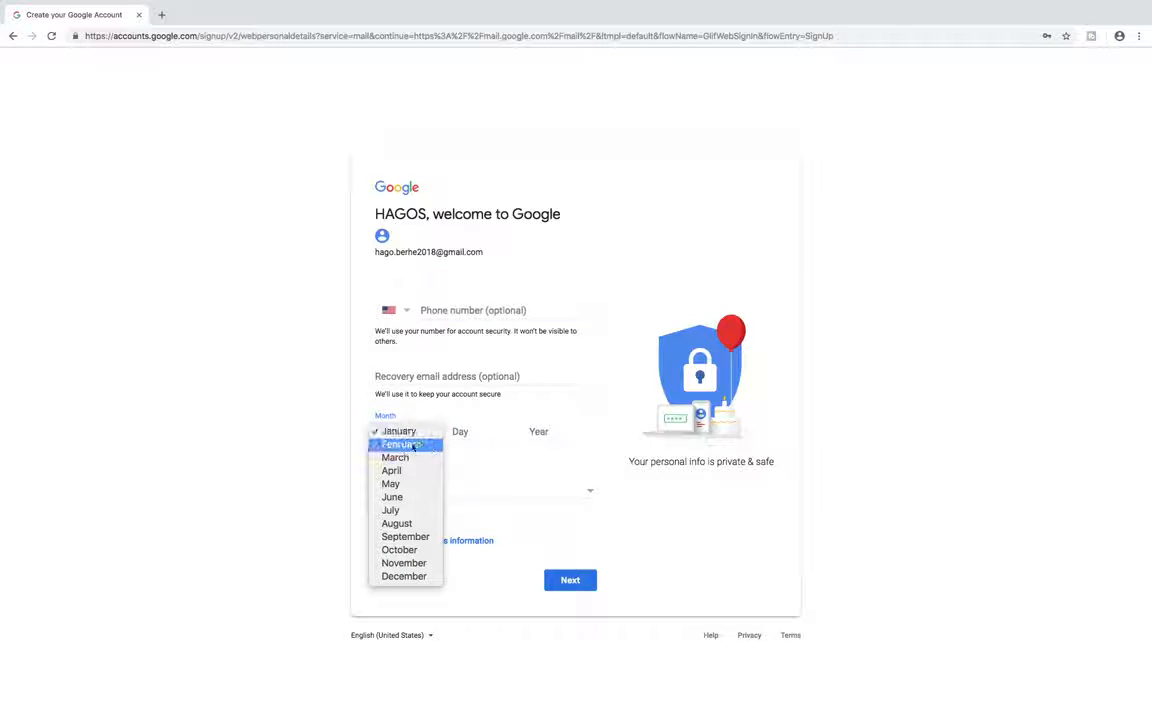
click(392, 457)
click(474, 435)
text(09)
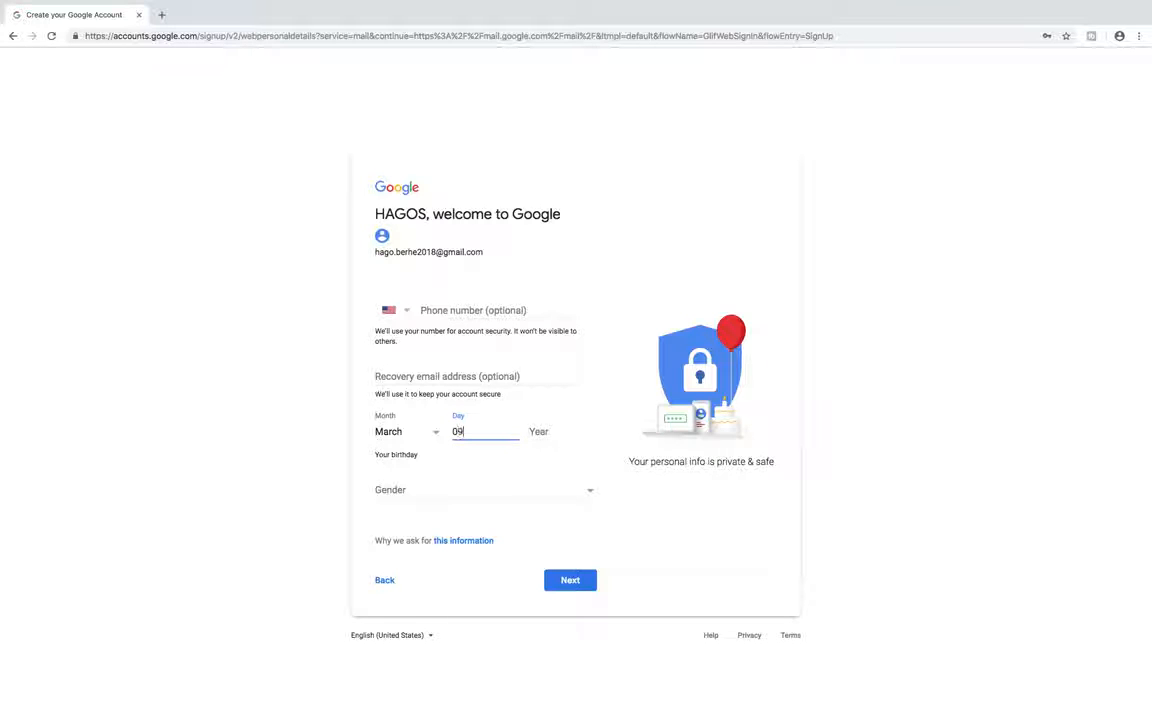
click(559, 431)
text(1987)
click(412, 489)
click(413, 506)
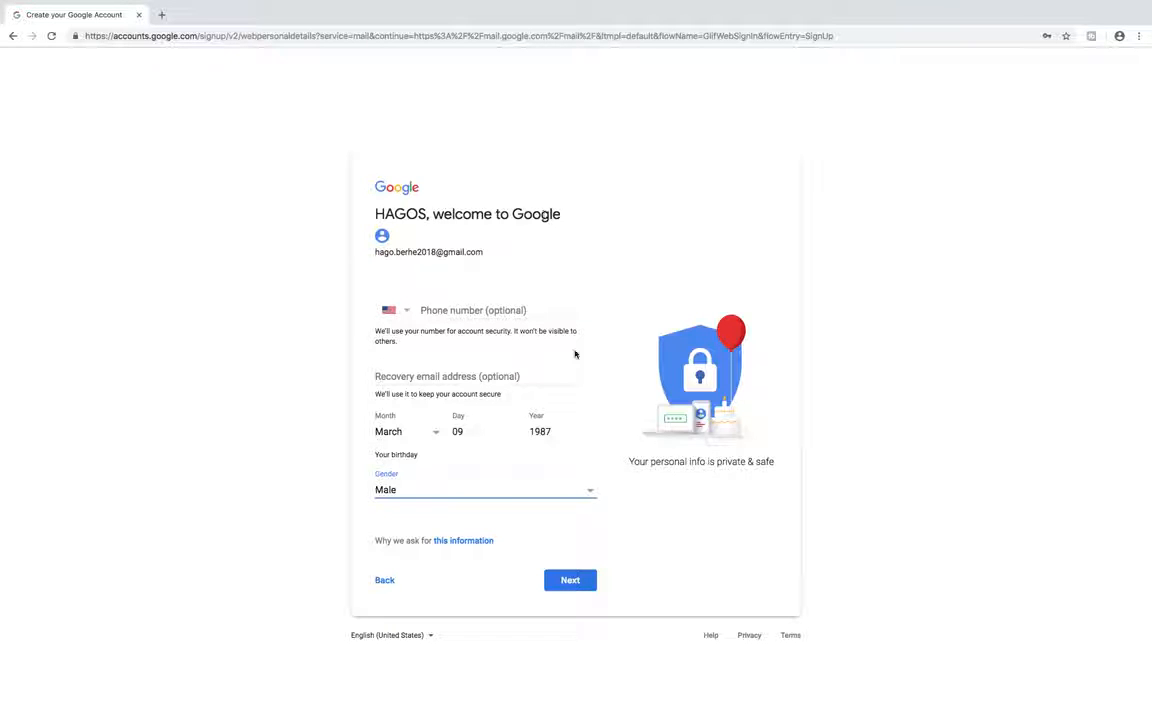
click(568, 581)
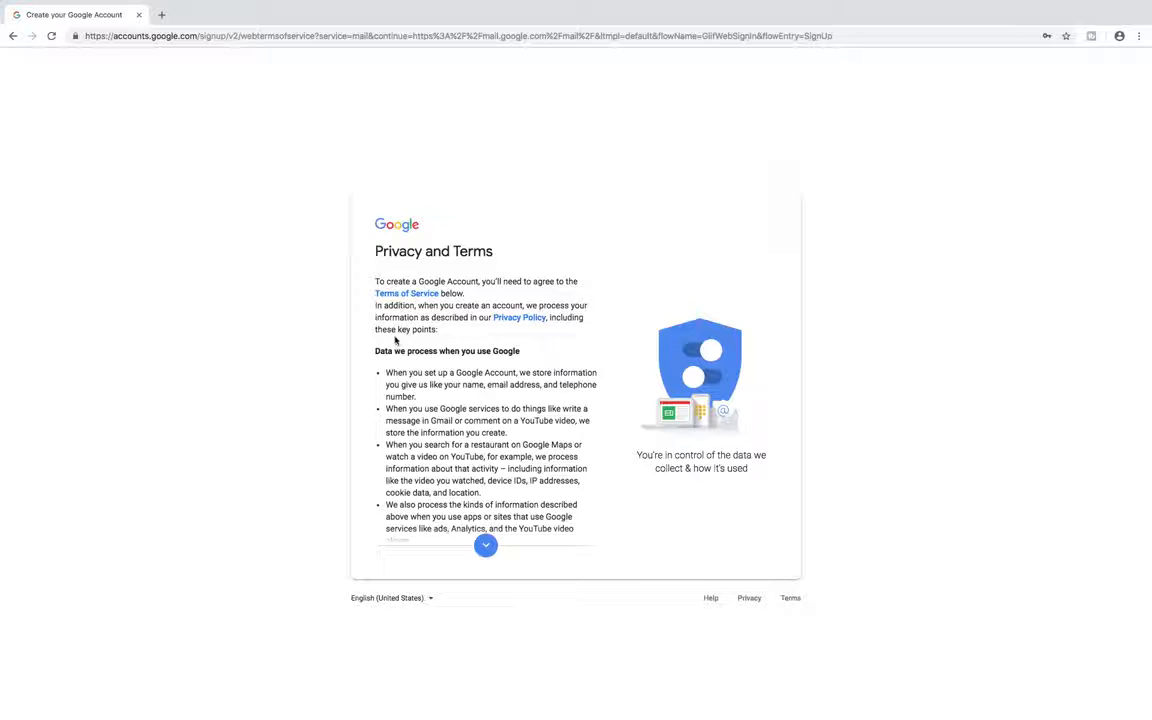
Read through the Privacy and Terms, agree to create the account, and pass the welcome screen
scroll(422, 384, down, 2)
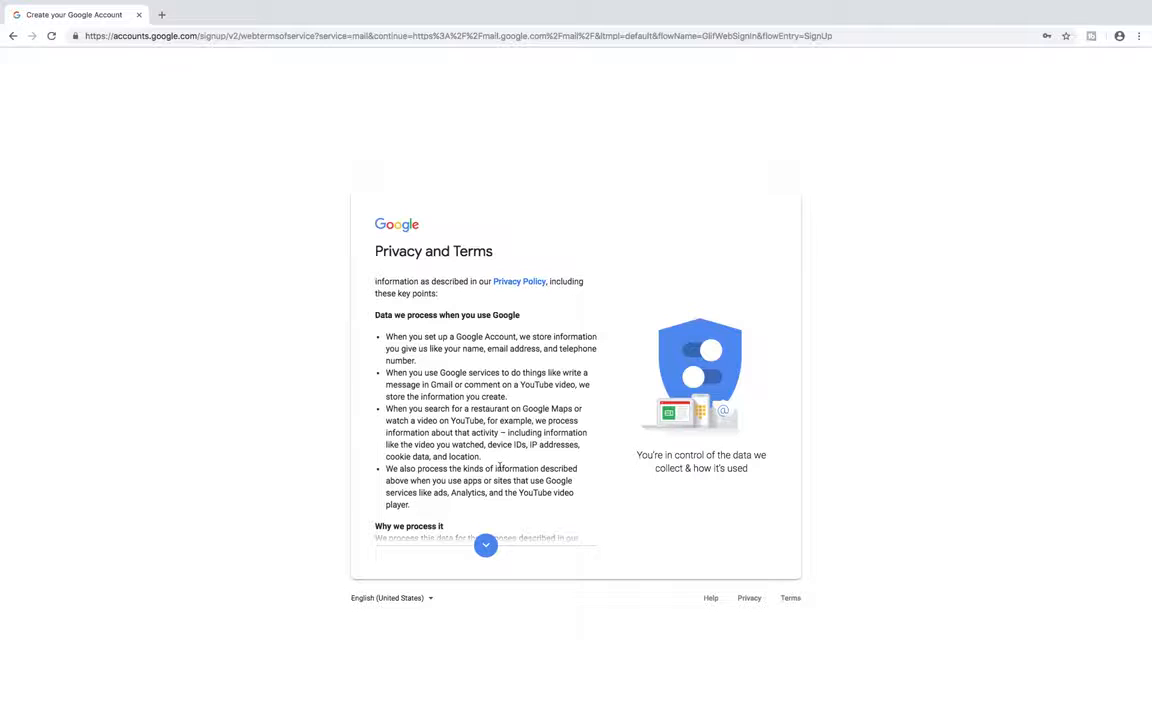
scroll(500, 467, down, 10)
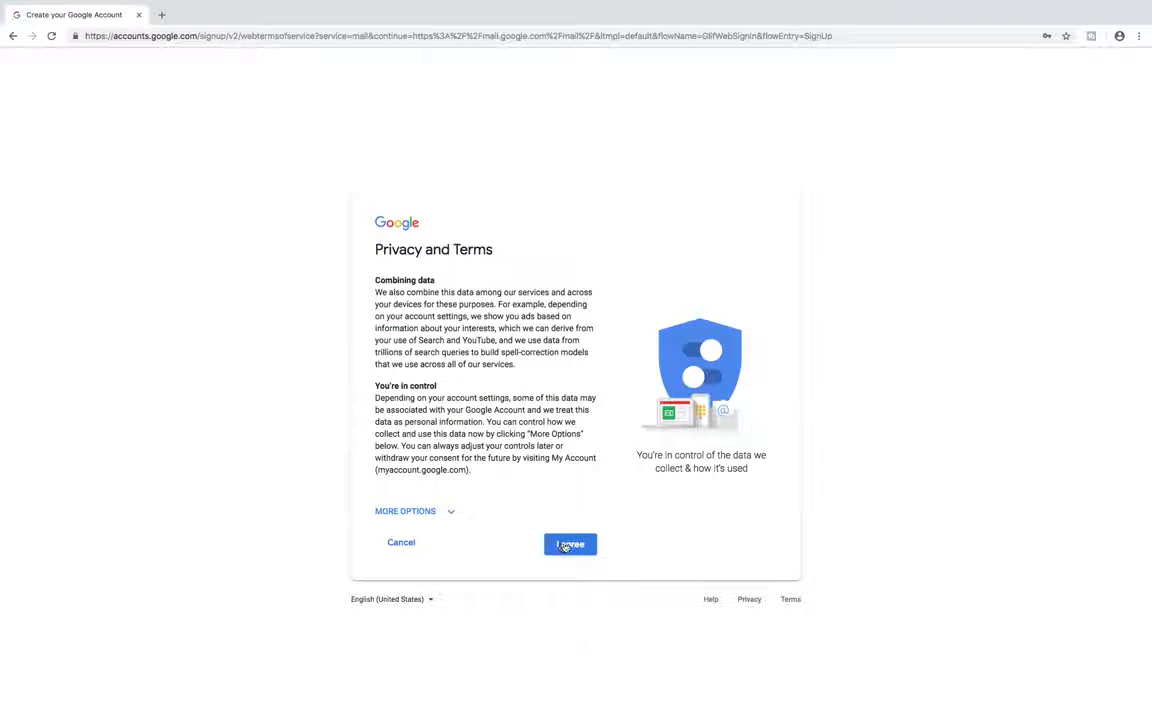
click(568, 545)
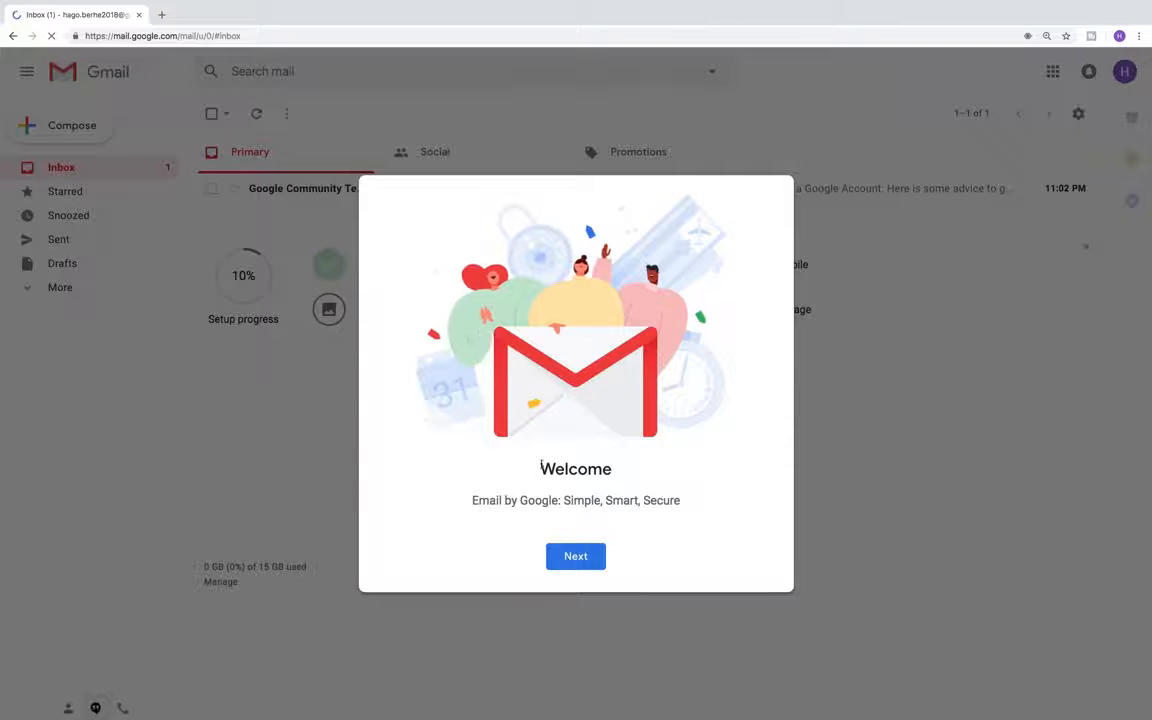
click(562, 558)
Close the welcome dialog, read Google's welcome email, and start a new message
click(563, 558)
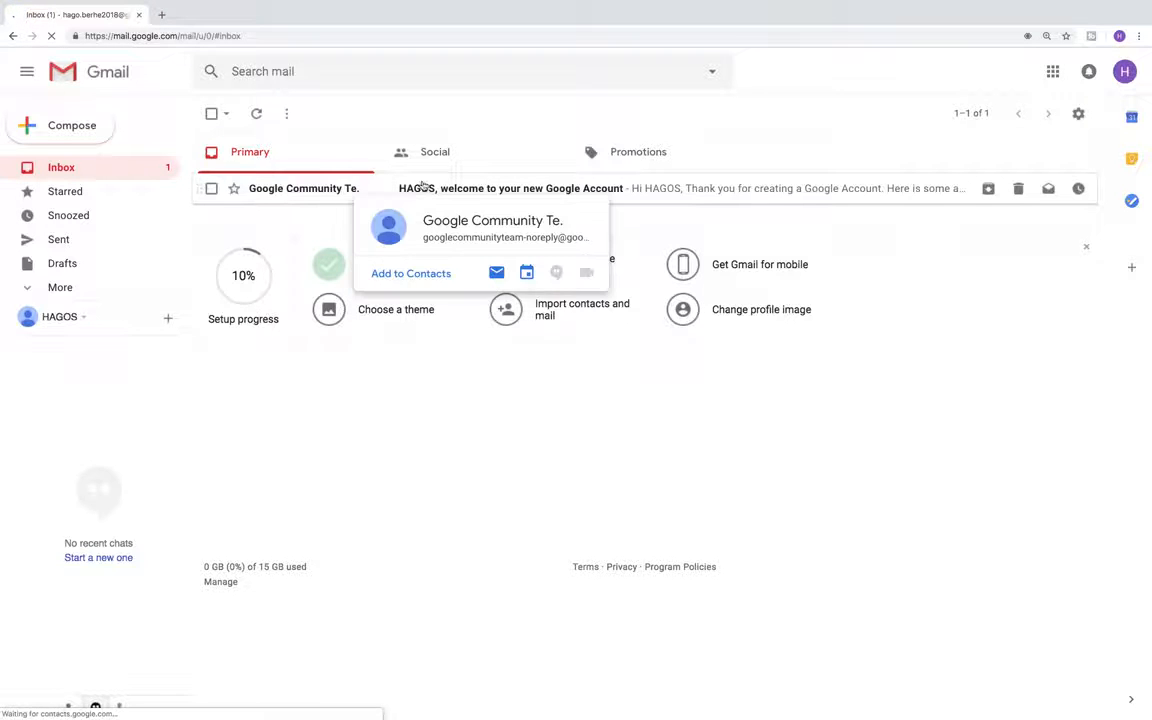
click(412, 188)
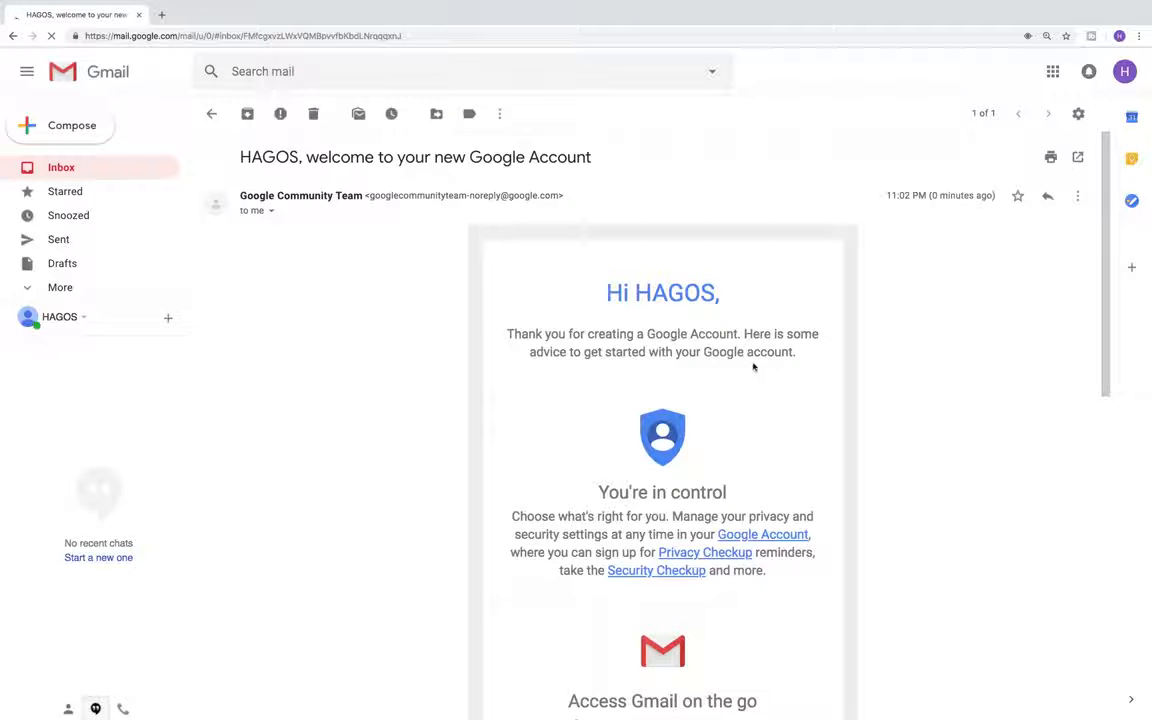
click(68, 129)
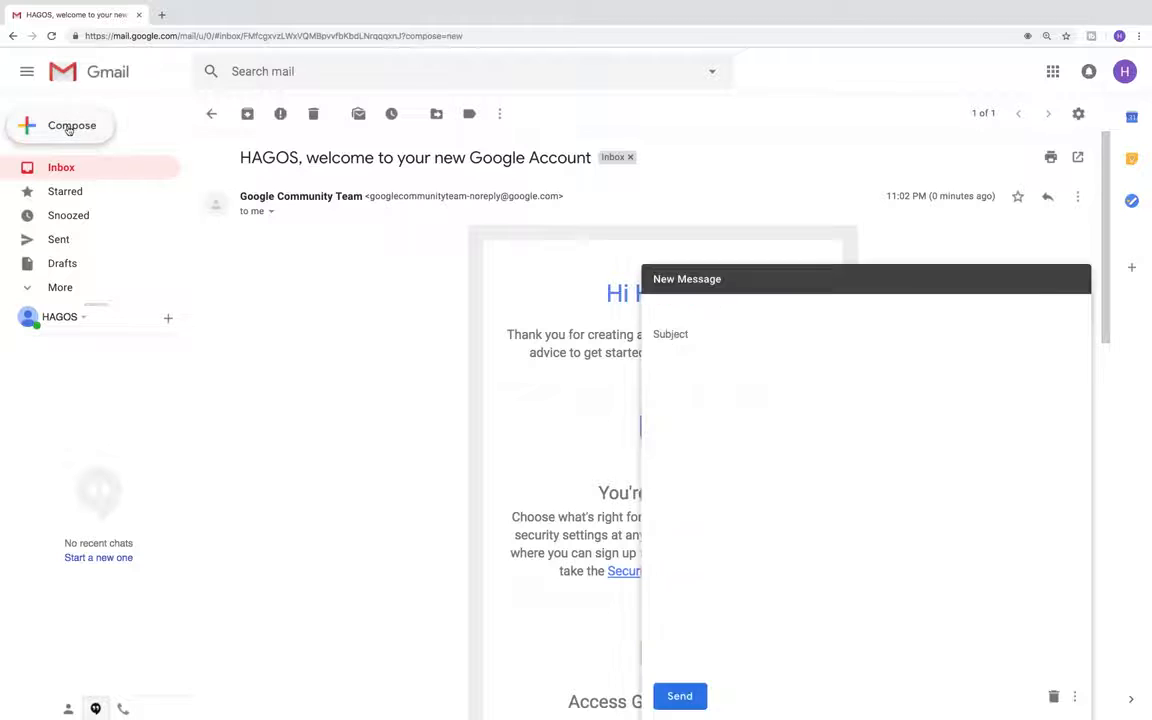
Address the message to the recipient's Gmail address with subject 'About Important oppointment'
click(675, 309)
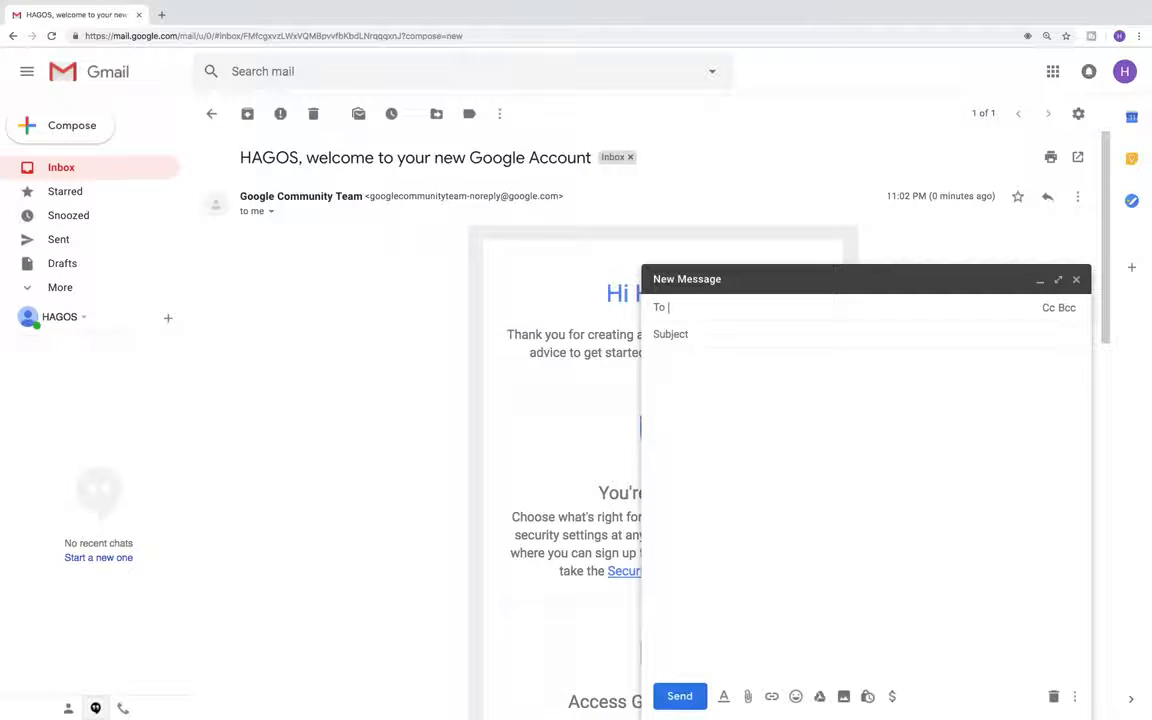
click(670, 334)
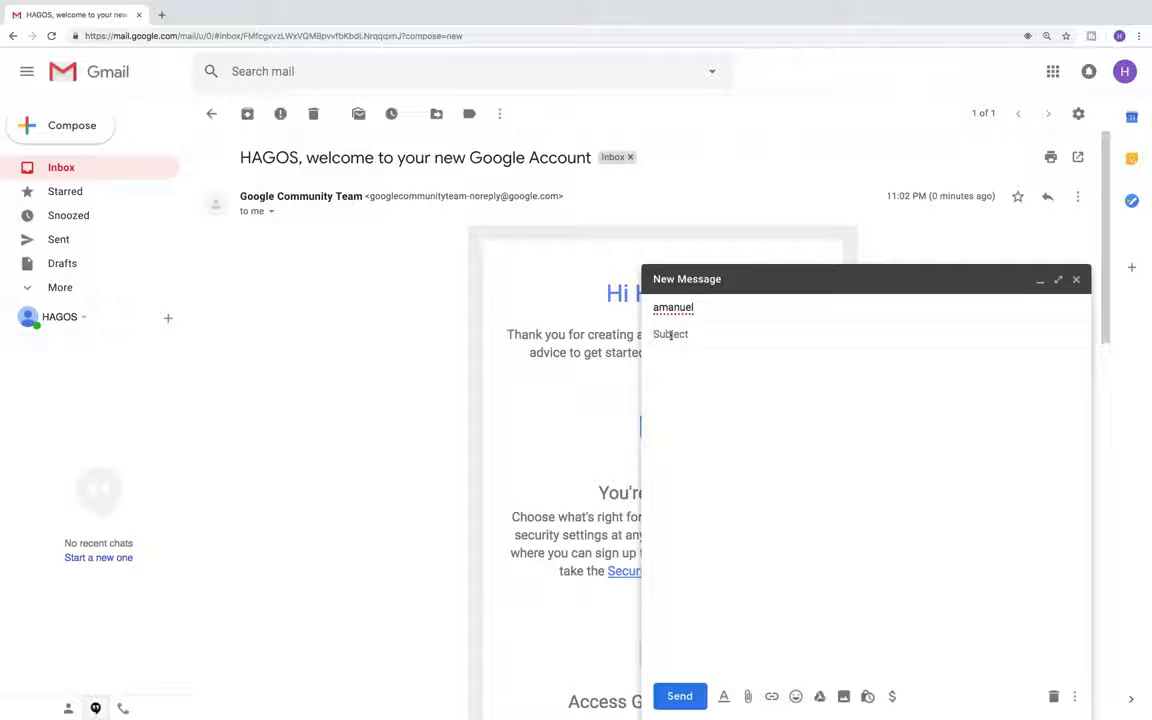
click(730, 302)
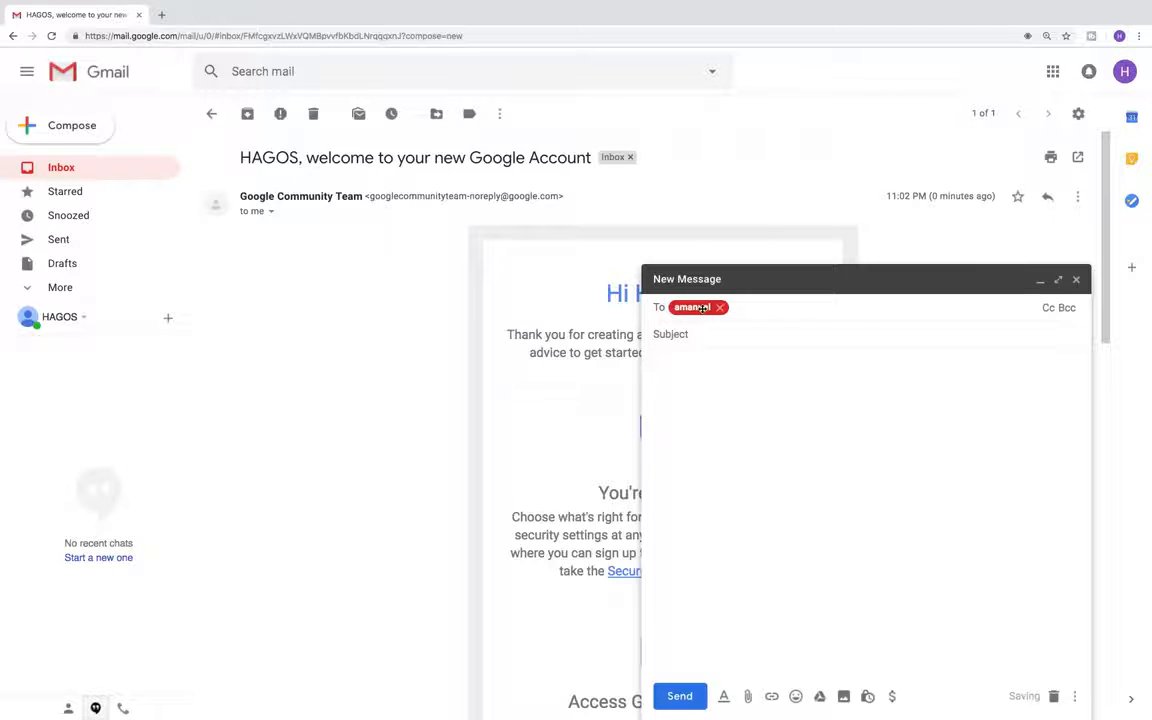
click(719, 307)
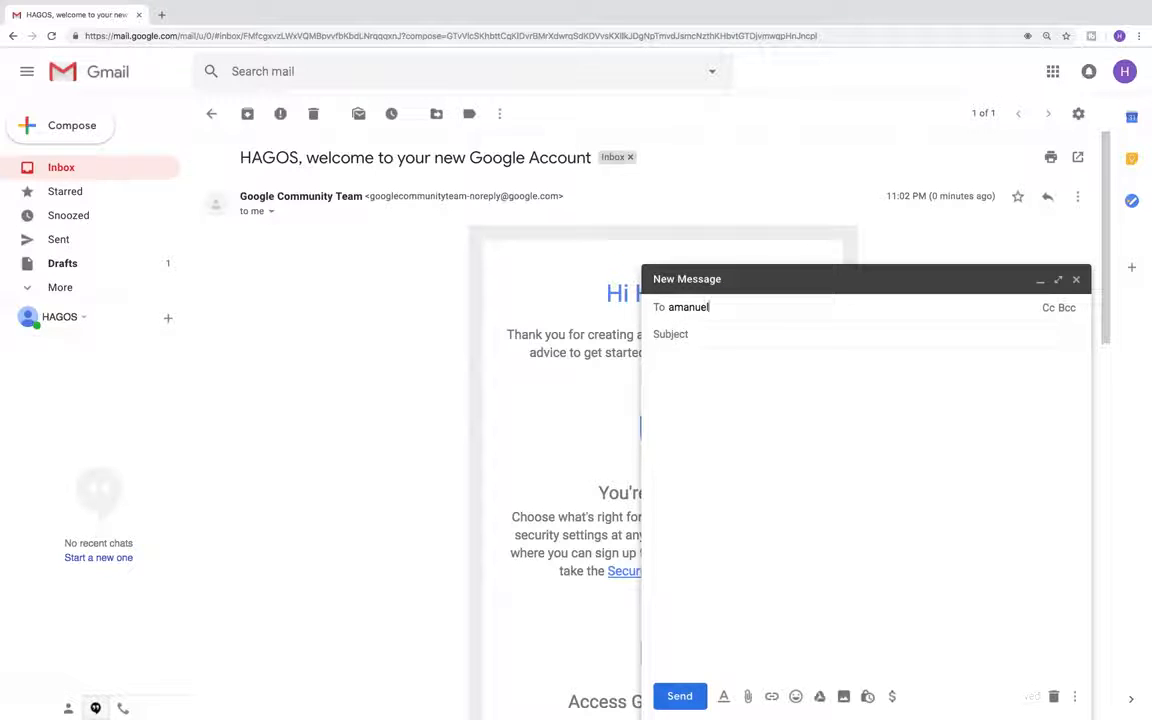
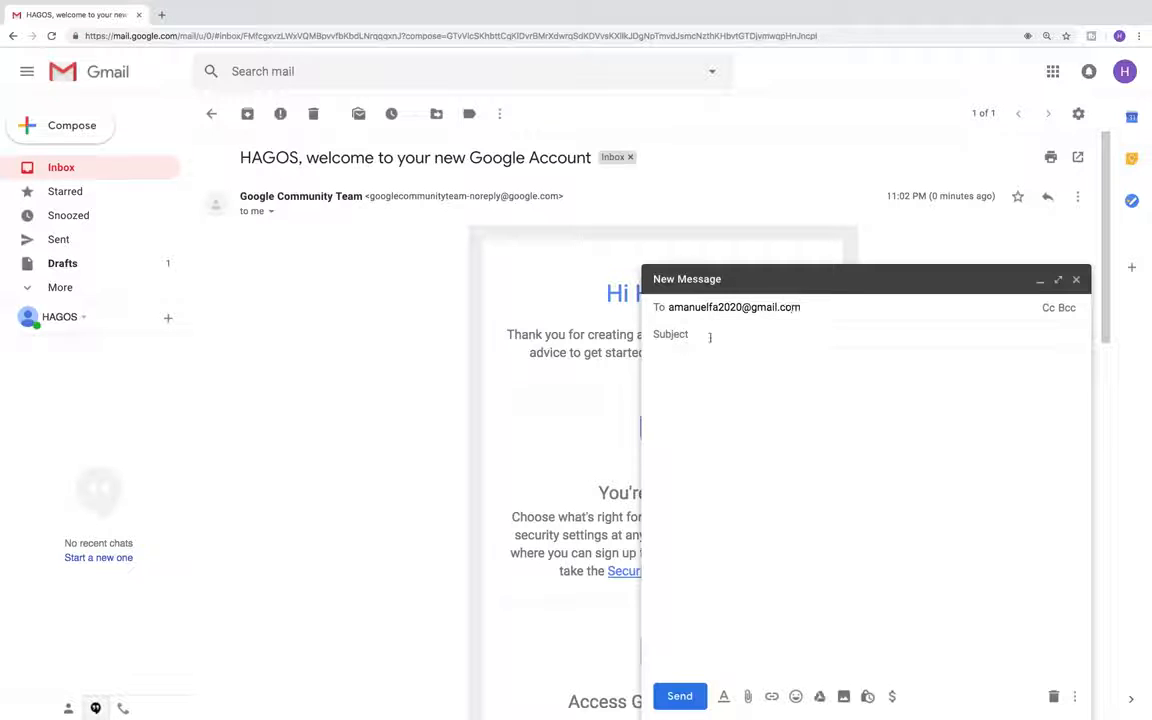
click(683, 334)
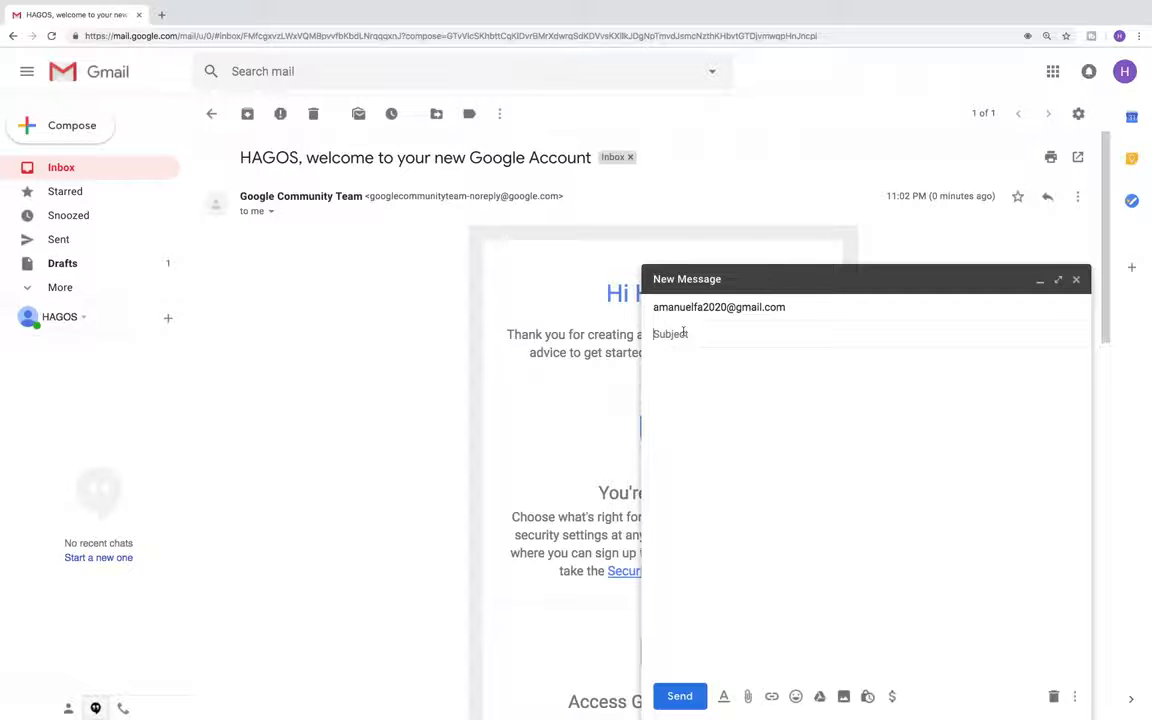
text(About Important oppointment)
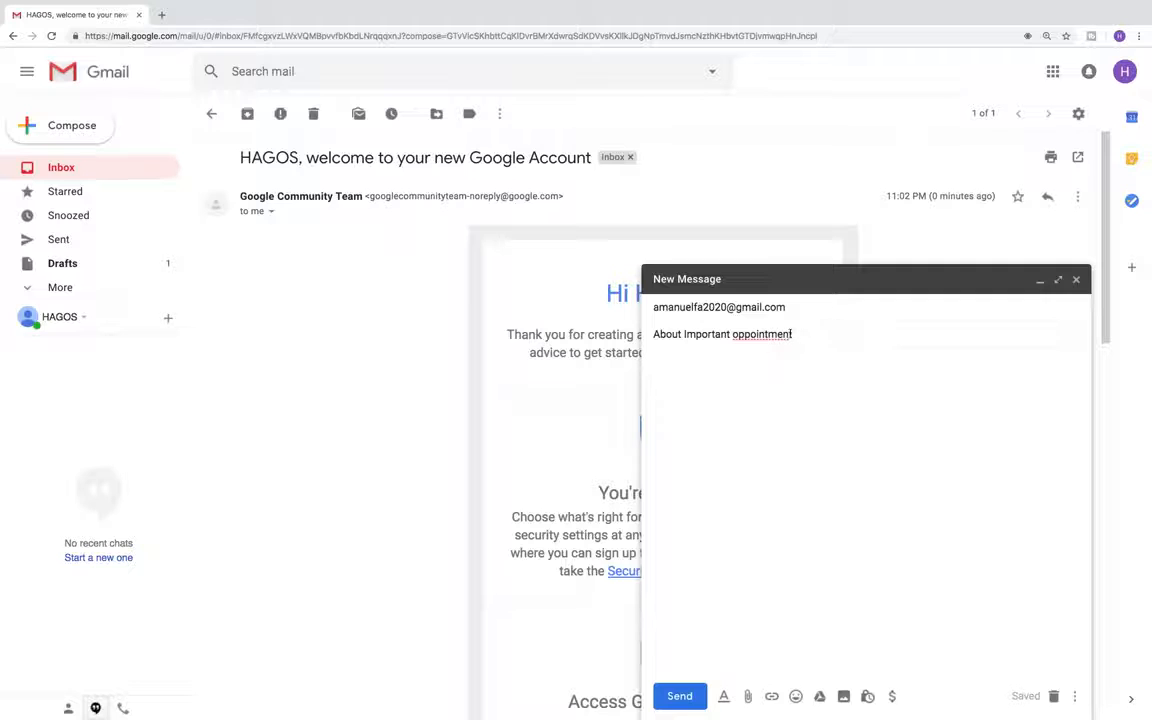
Write 'Hi have you remembered about the appointment?' in the body and send it
click(667, 364)
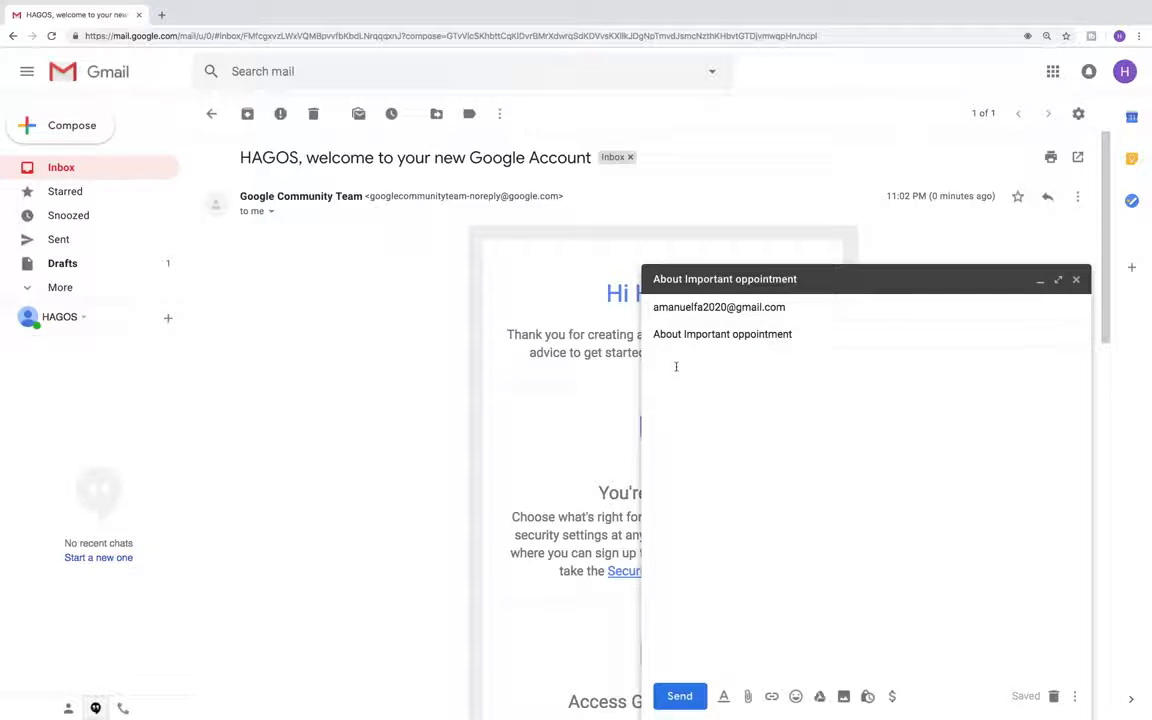
text(Hi)
text(have you remembered about)
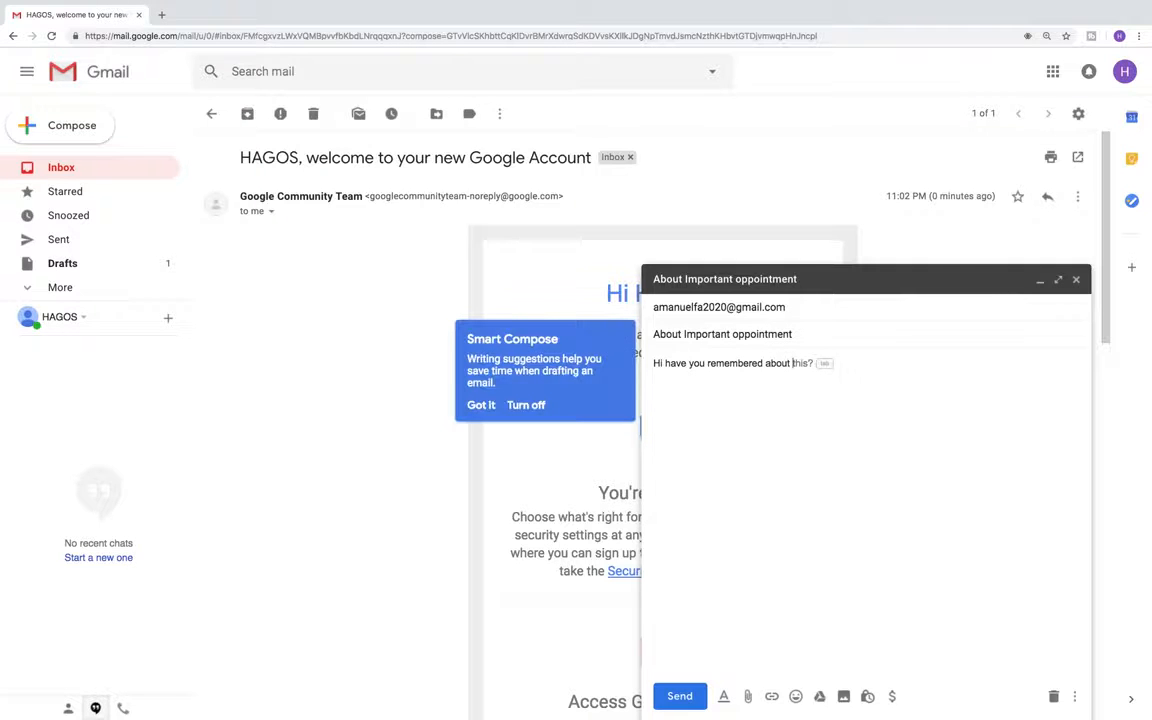
text( the appointment?)
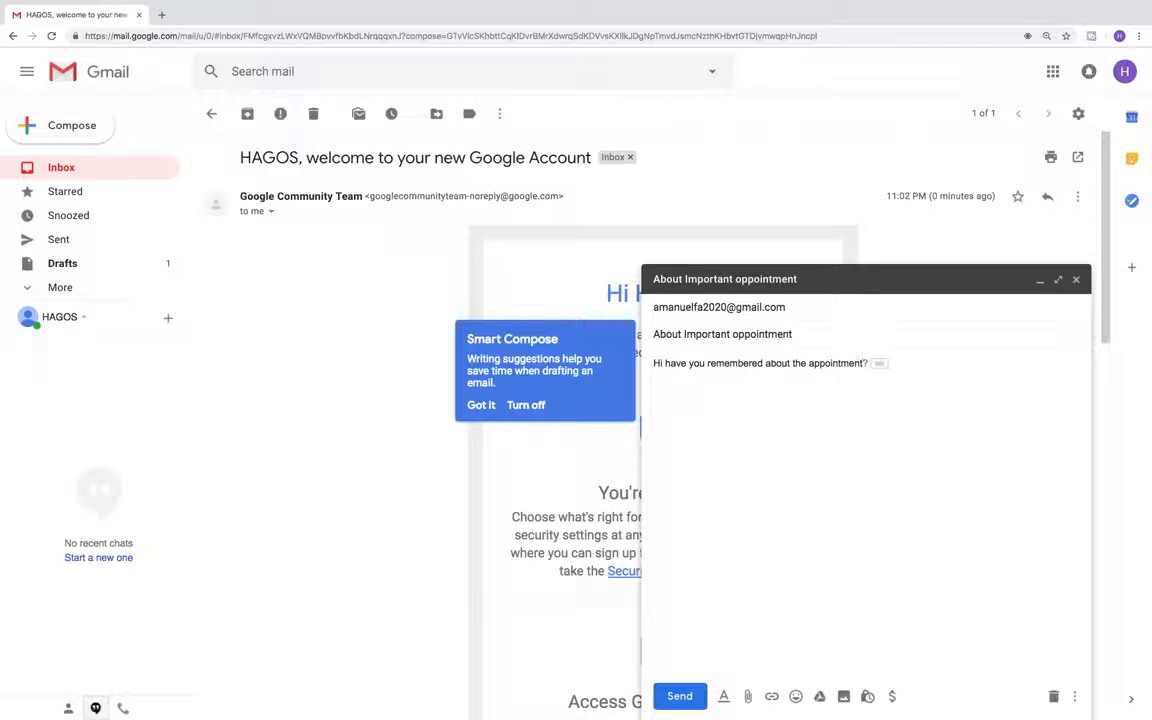
click(867, 363)
click(864, 365)
key(BackSpace)
text(?)
click(679, 696)
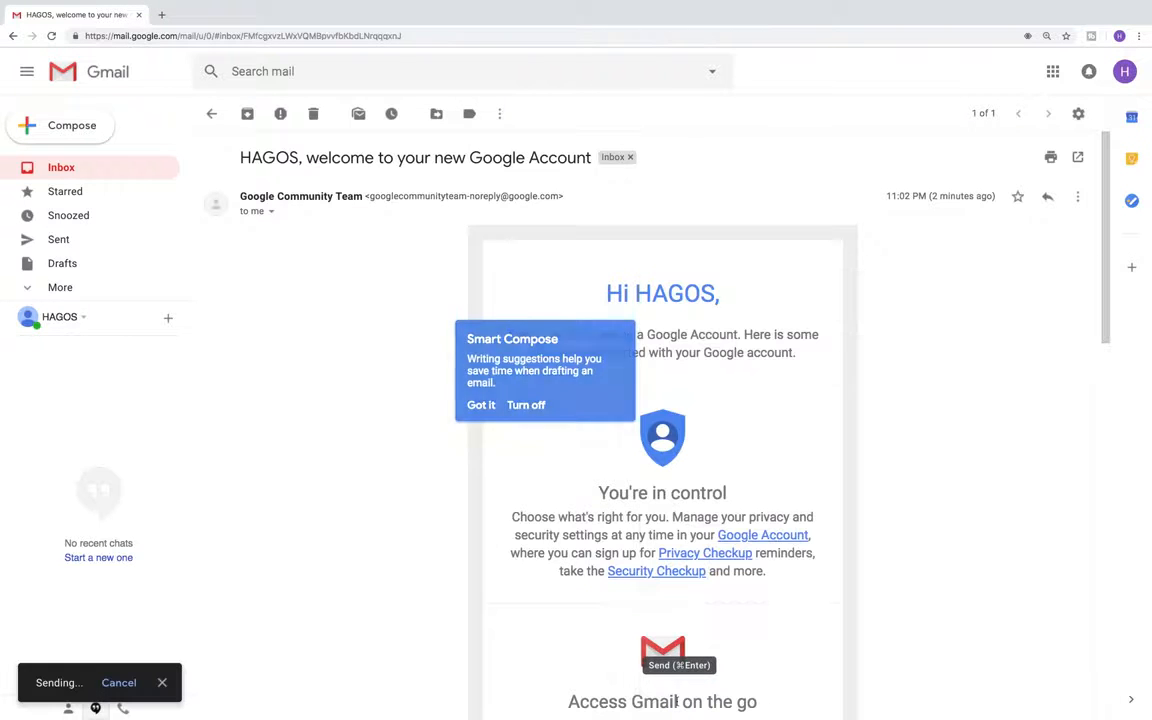
Open the sent 'About Important oppointment' message from the Sent folder
click(59, 244)
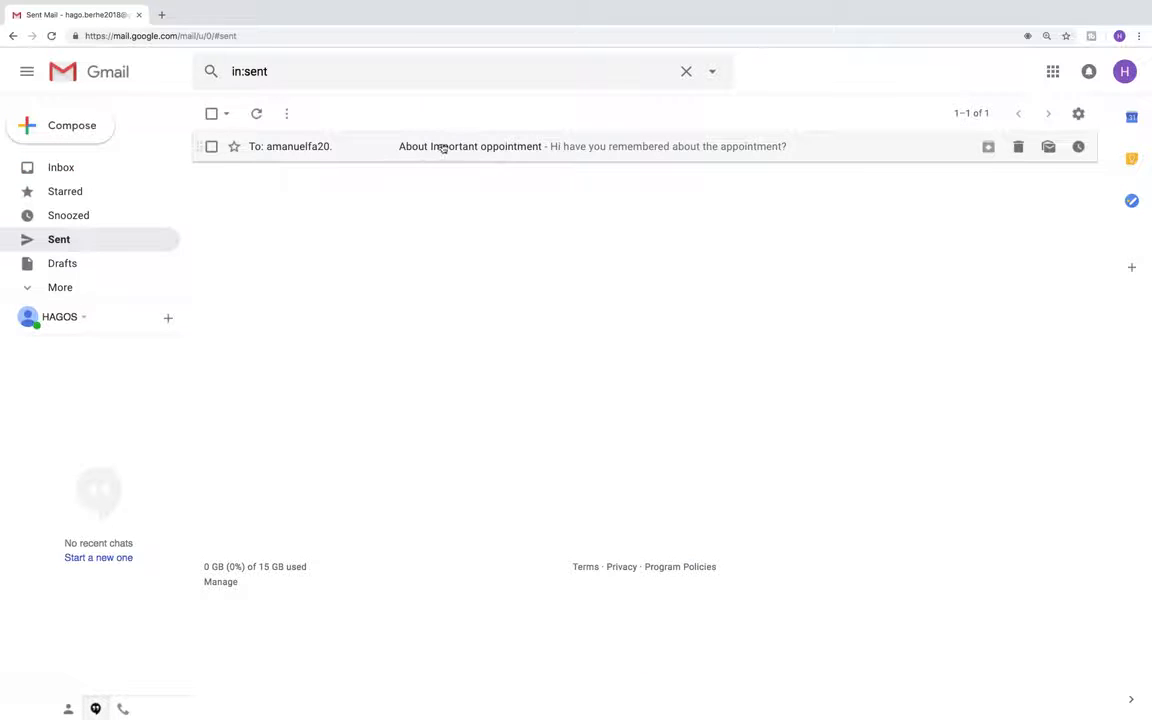
click(441, 147)
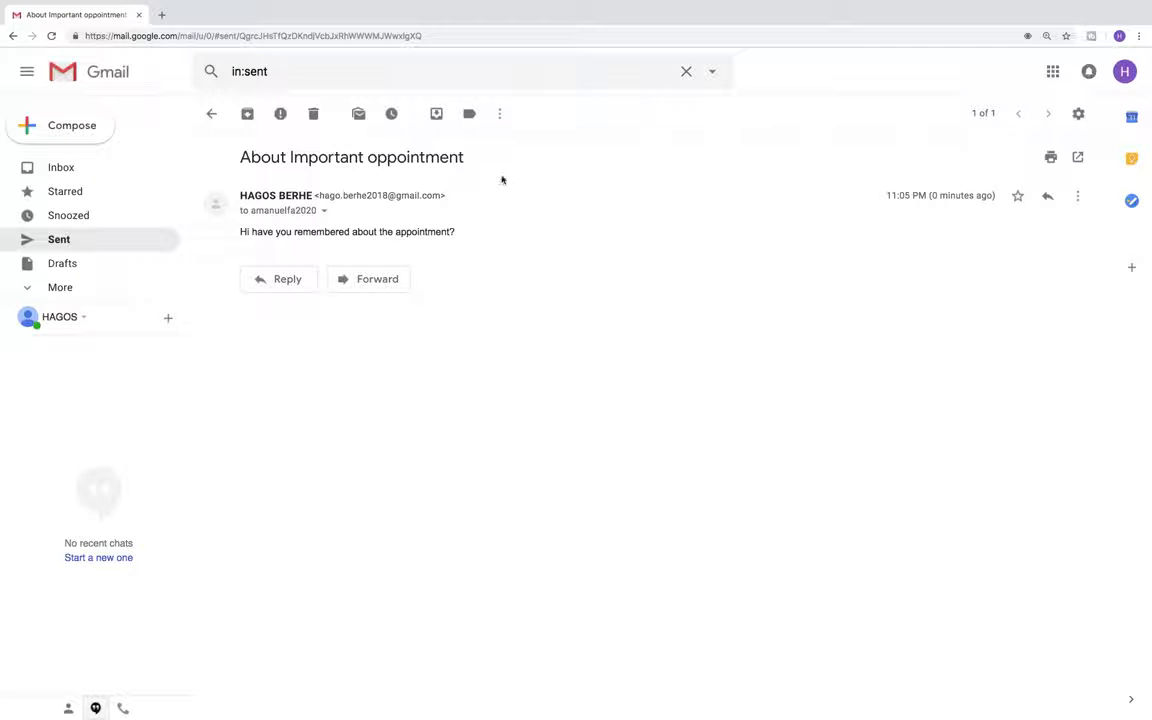
click(1078, 113)
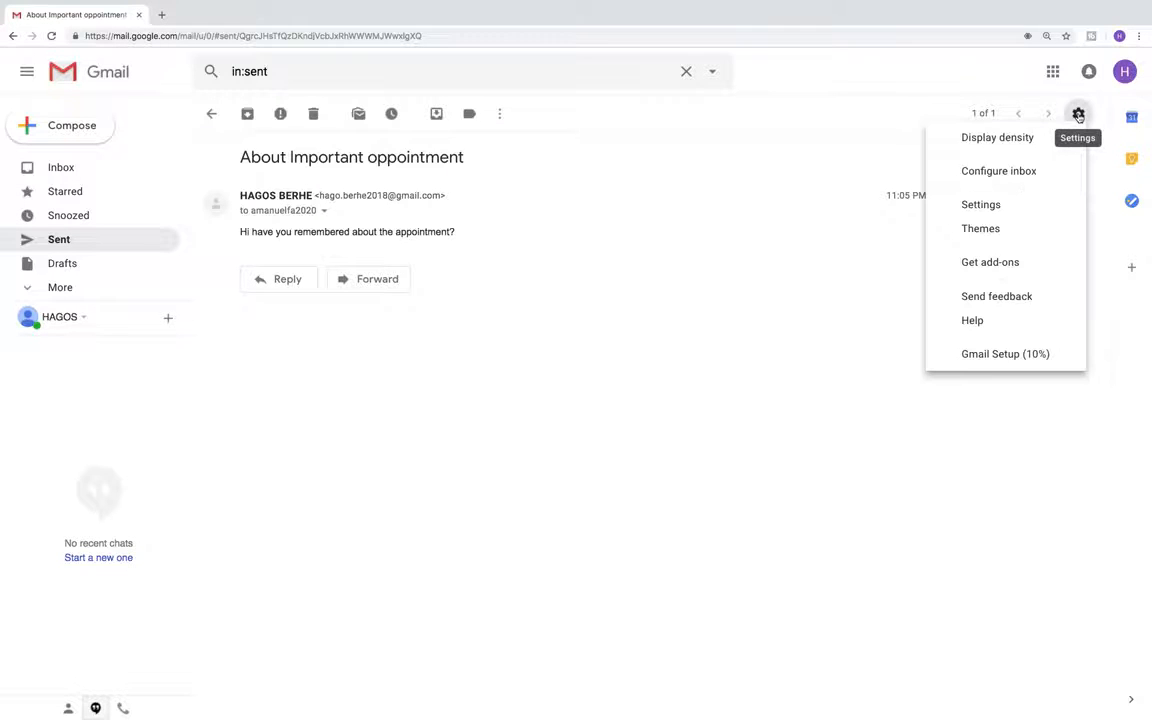
Apply and save the forest path theme, then return to the Inbox
click(985, 236)
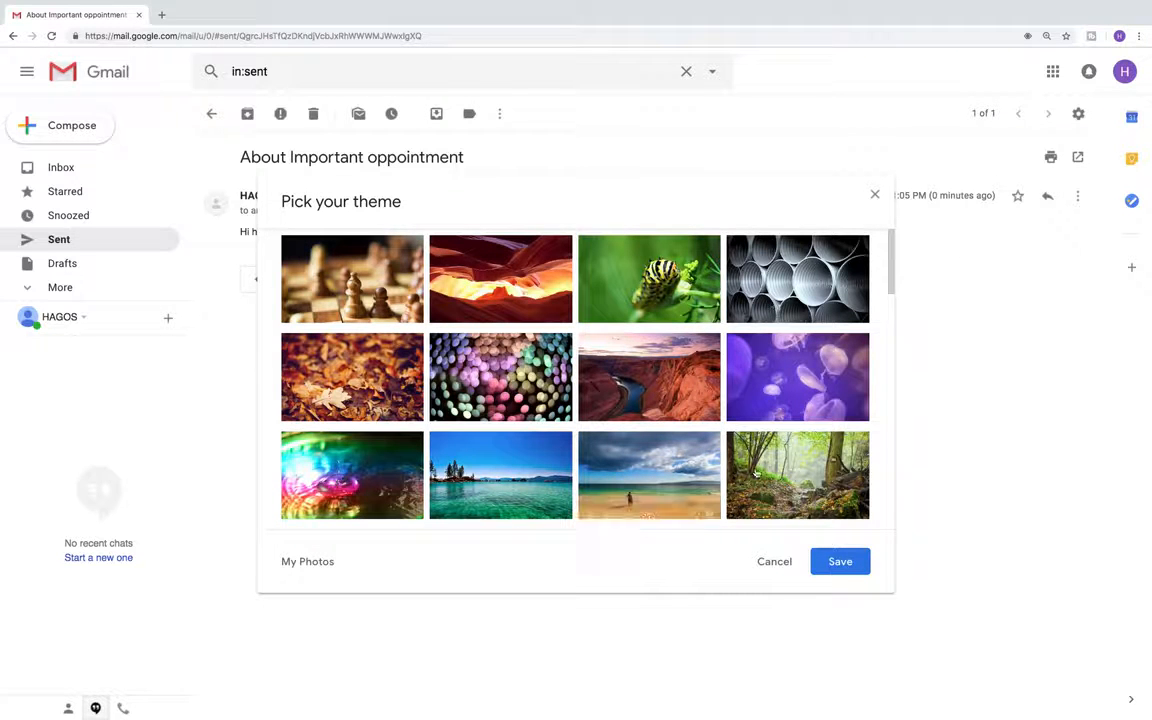
scroll(776, 481, down, 1)
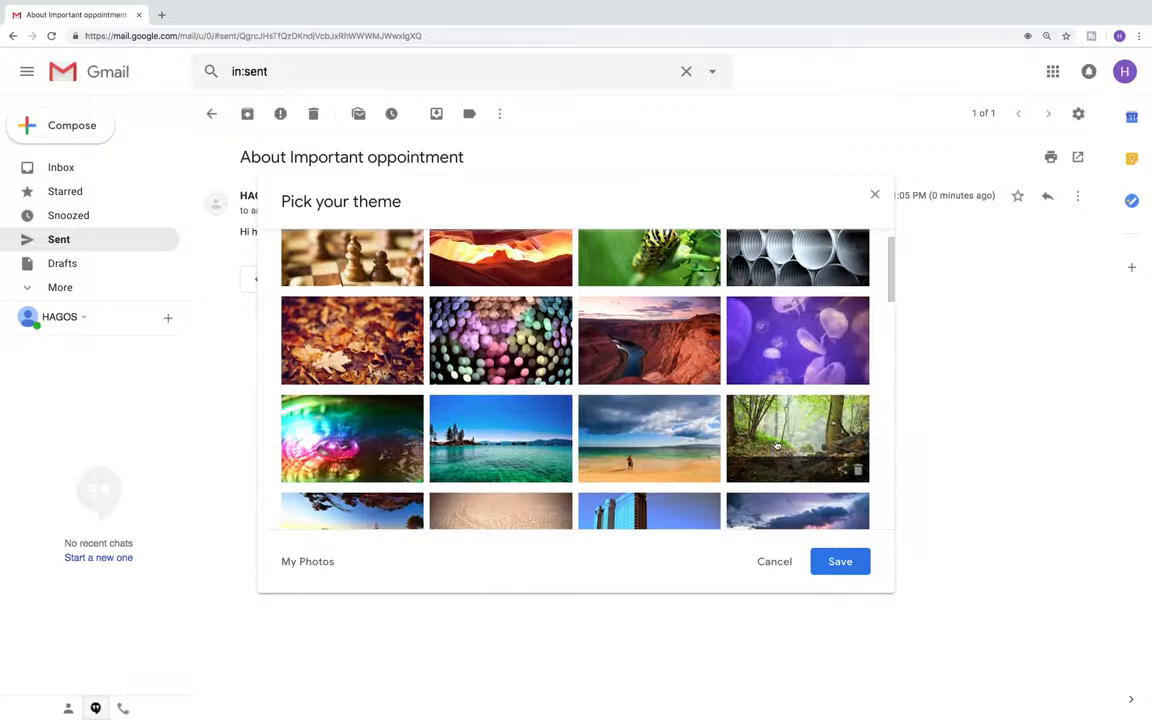
click(776, 455)
click(838, 563)
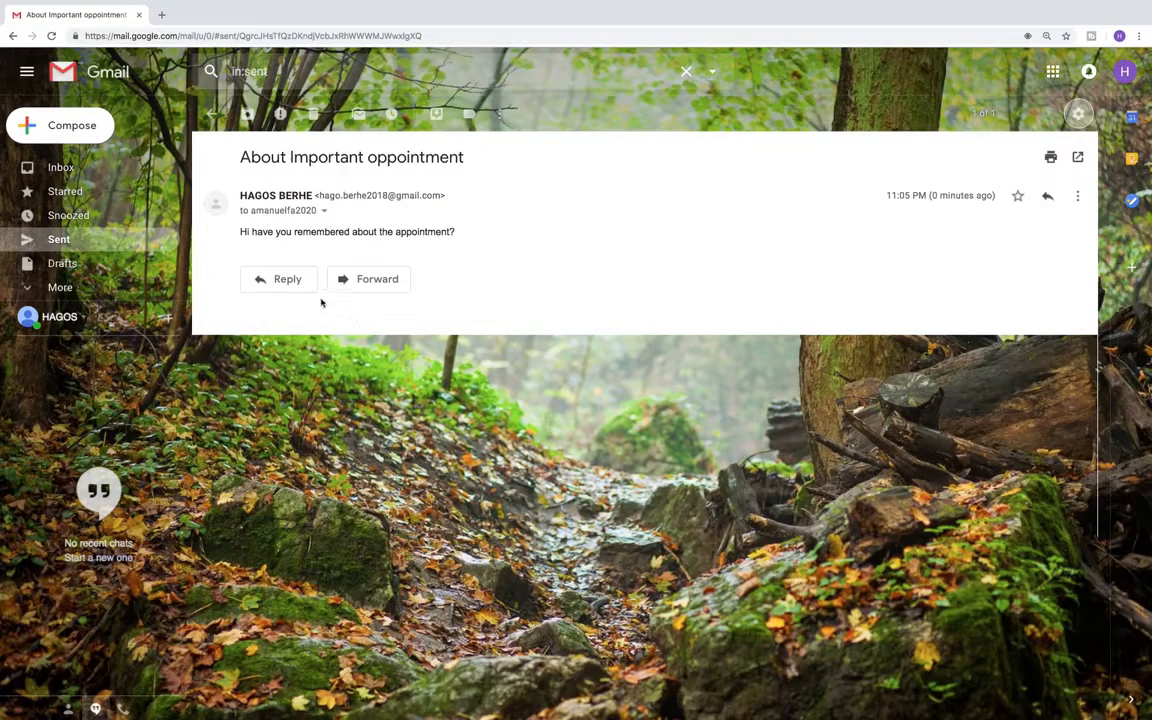
click(61, 167)
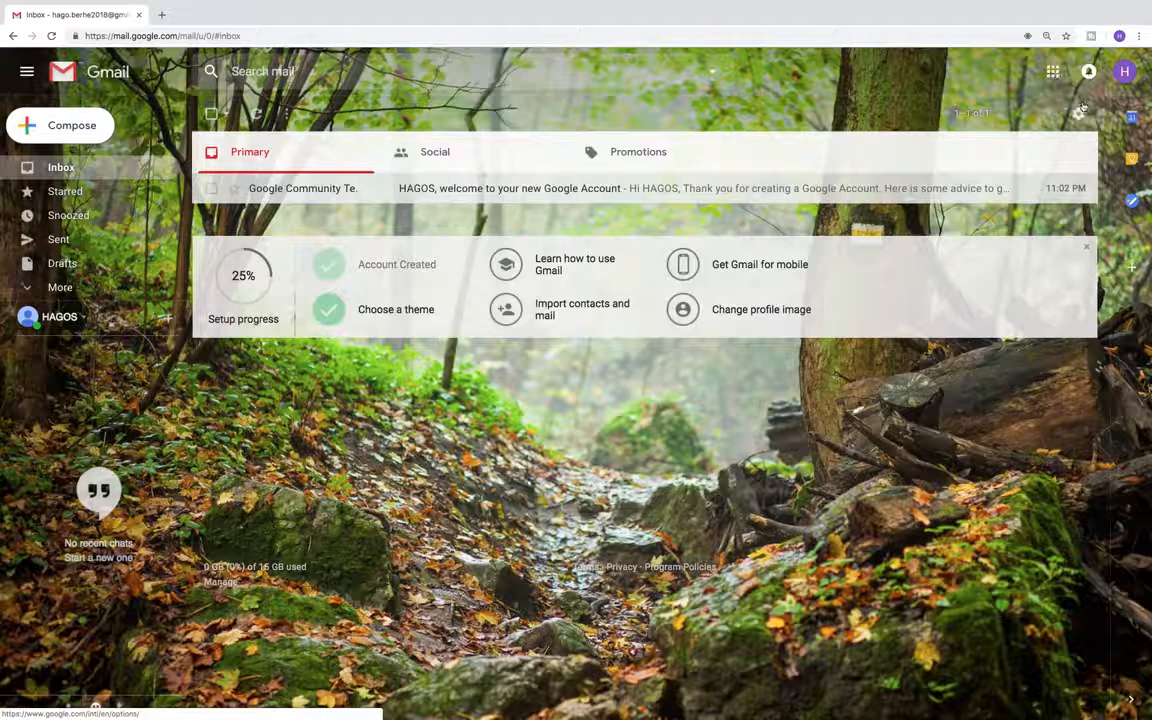
click(1077, 113)
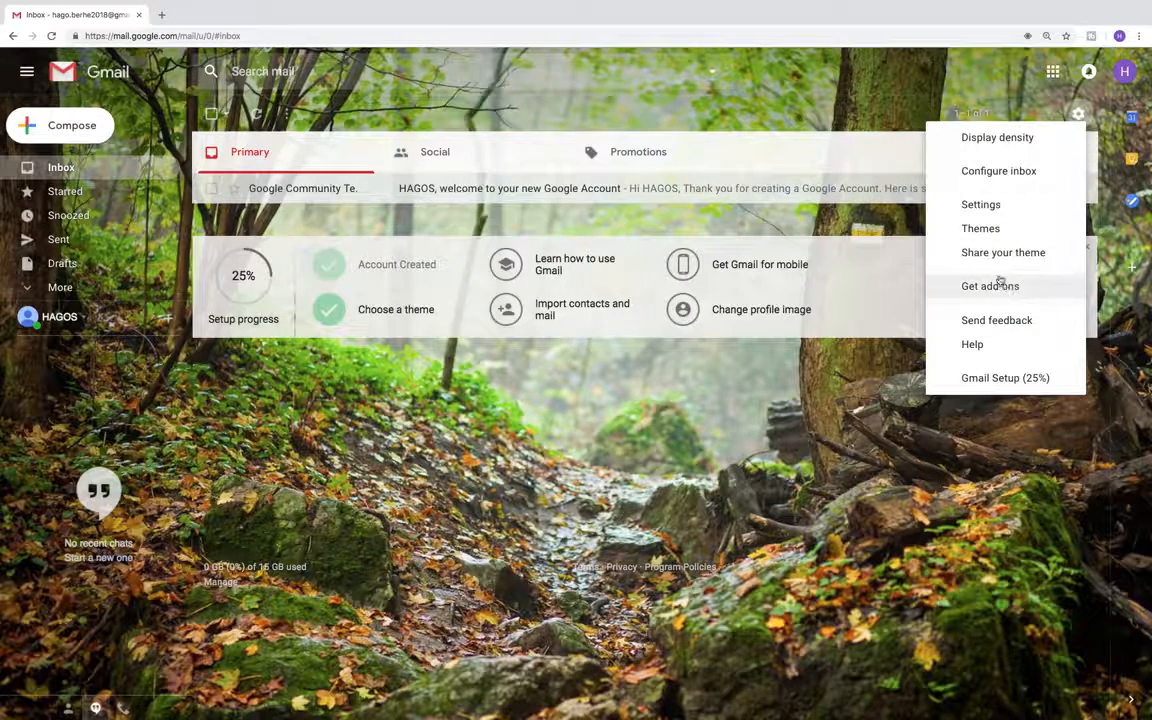
Open the full Settings General tab and scroll down to the vacation responder options
click(995, 204)
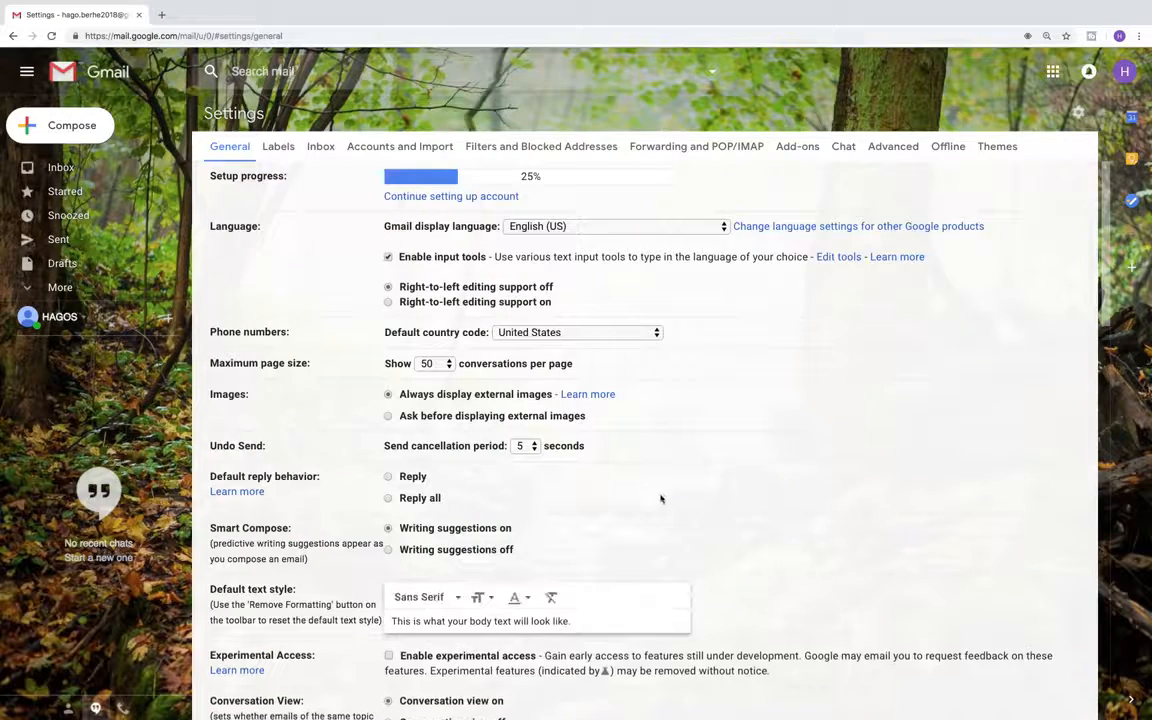
scroll(660, 498, down, 15)
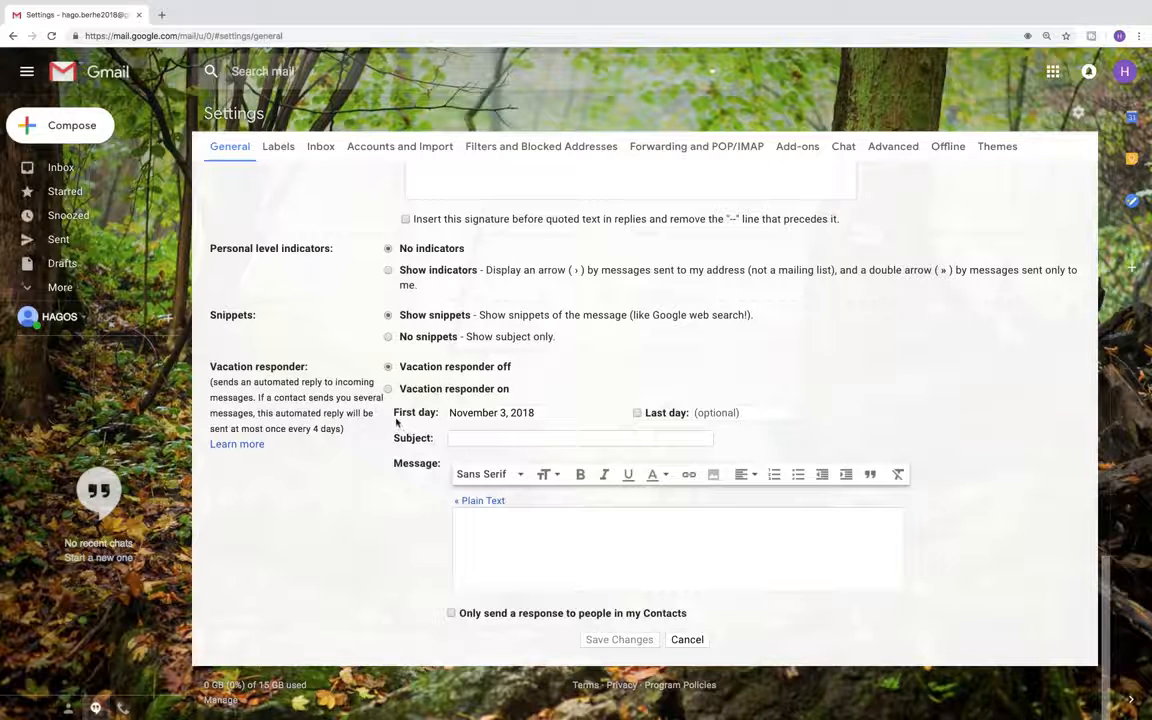
click(522, 527)
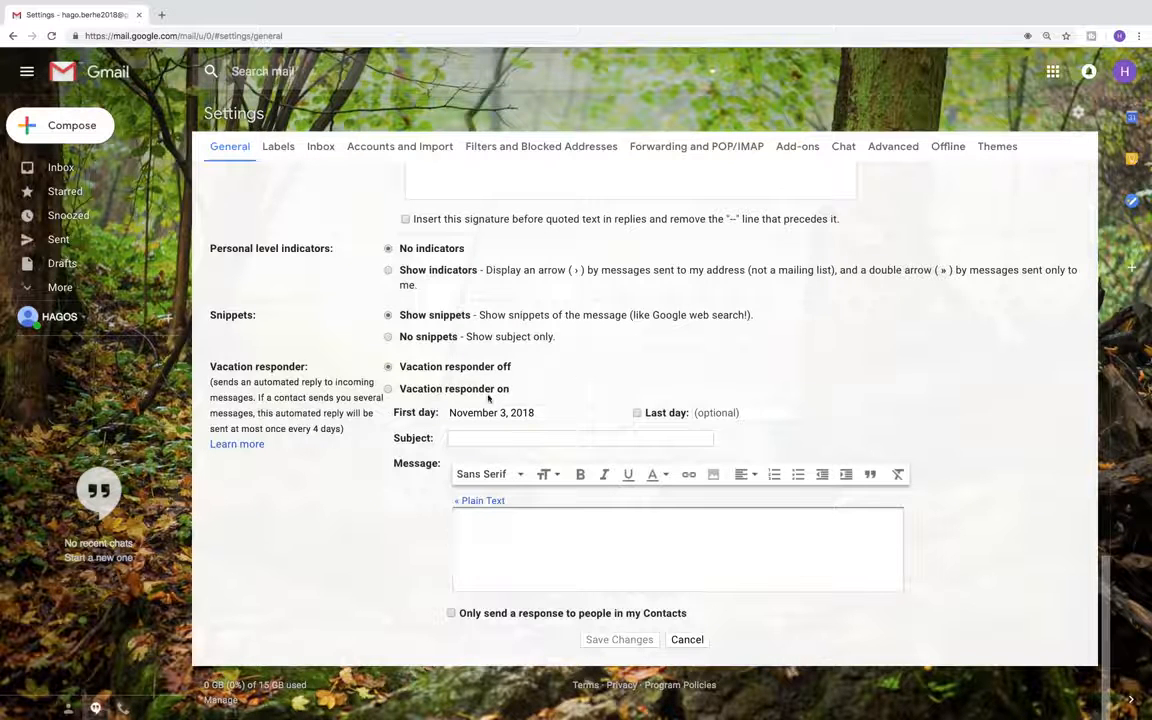
Turn on a new signature and type the Regards, sender name, tel and email lines
scroll(473, 410, up, 3)
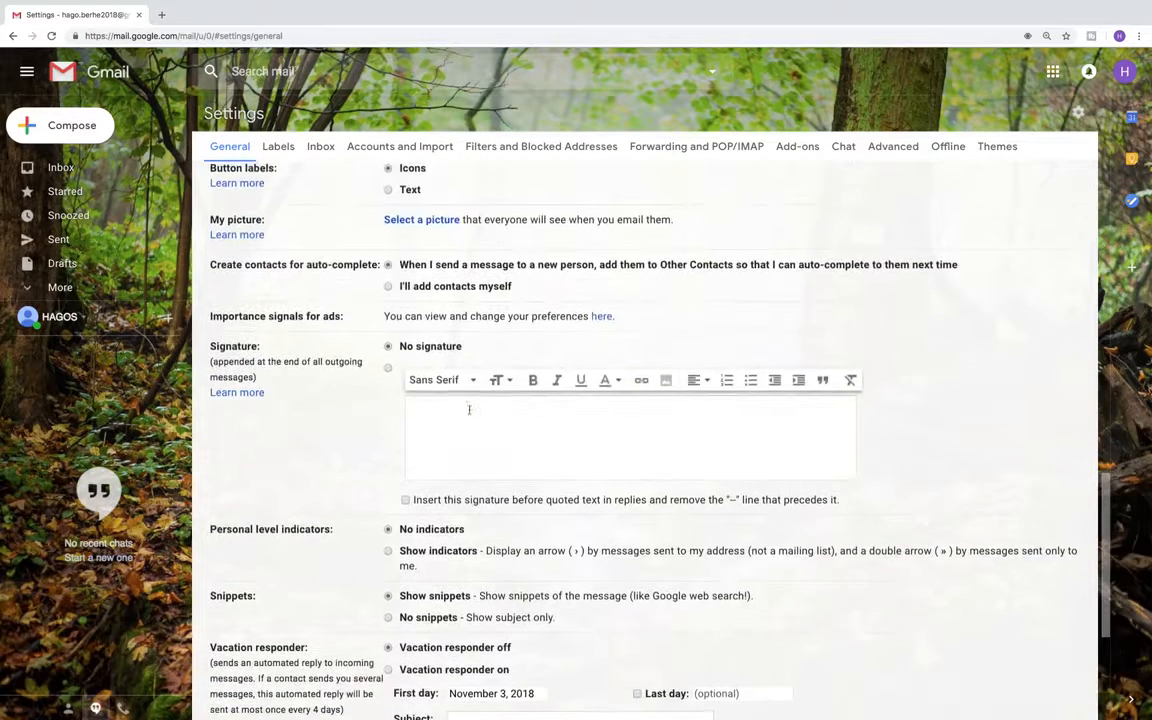
click(448, 414)
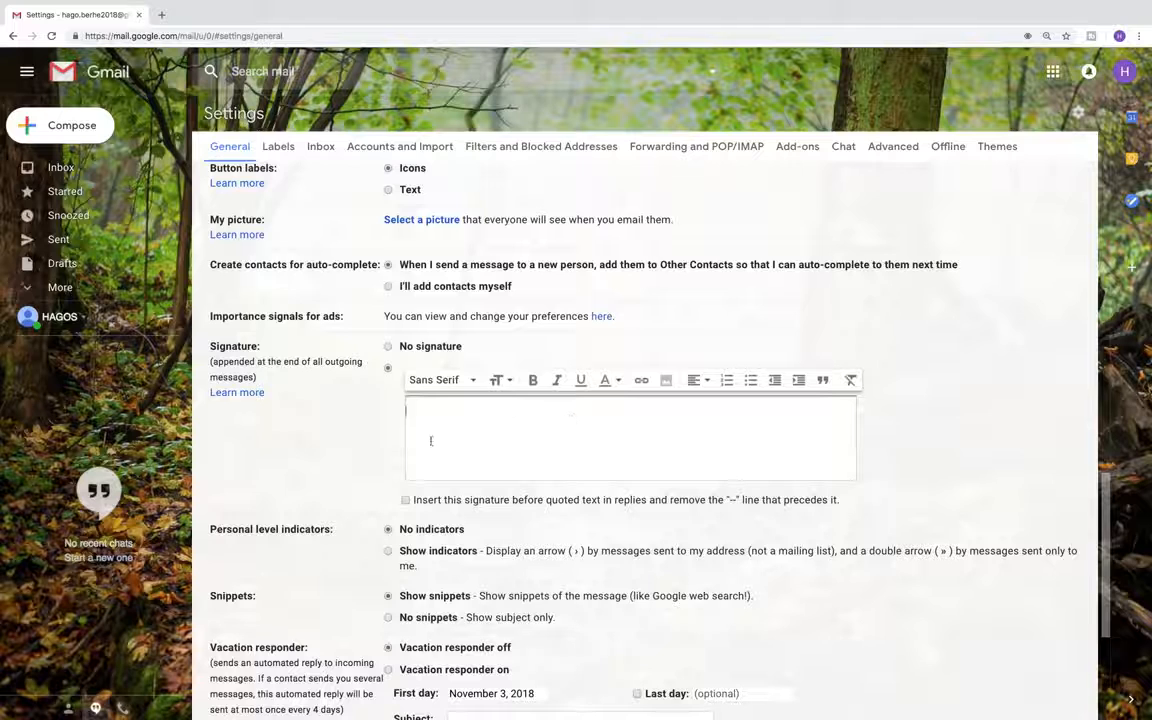
click(388, 529)
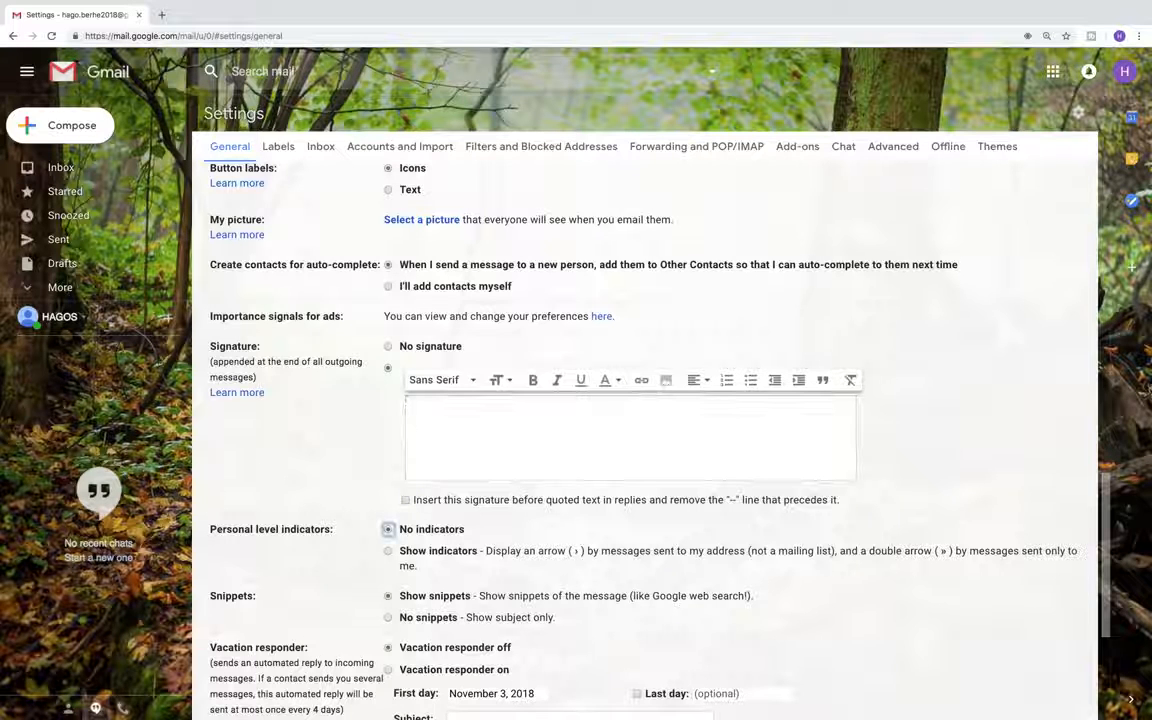
click(420, 425)
text(Regards)
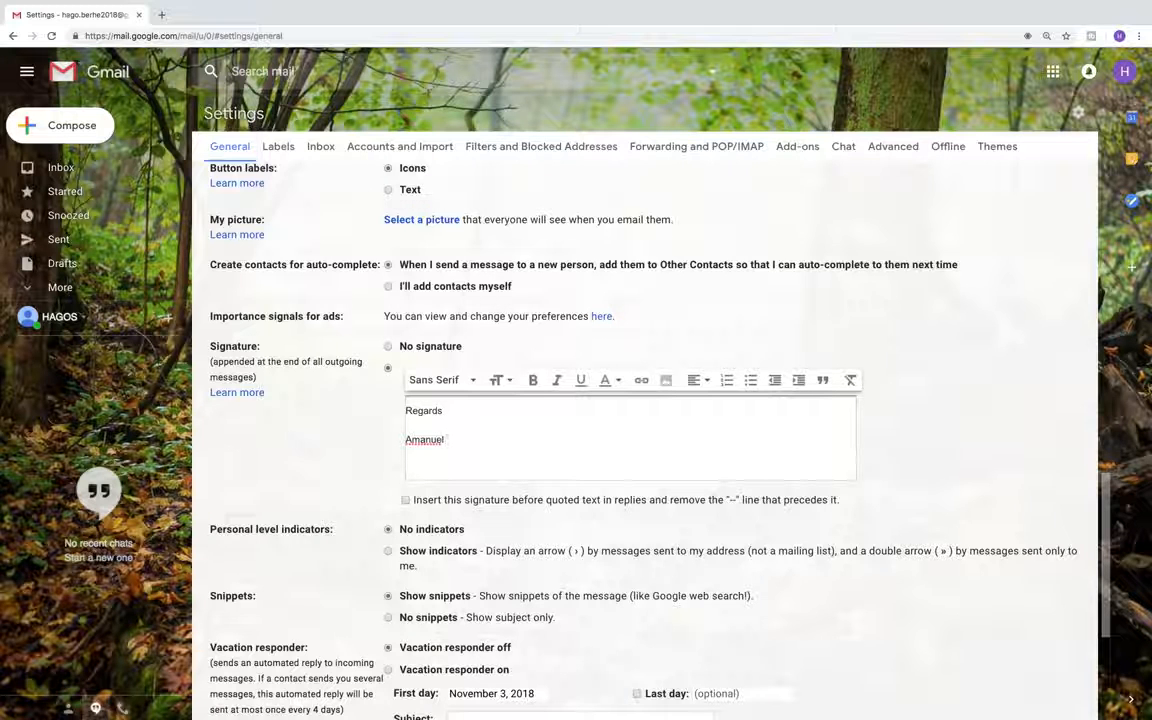
text(.)
key(Return)
text(email:)
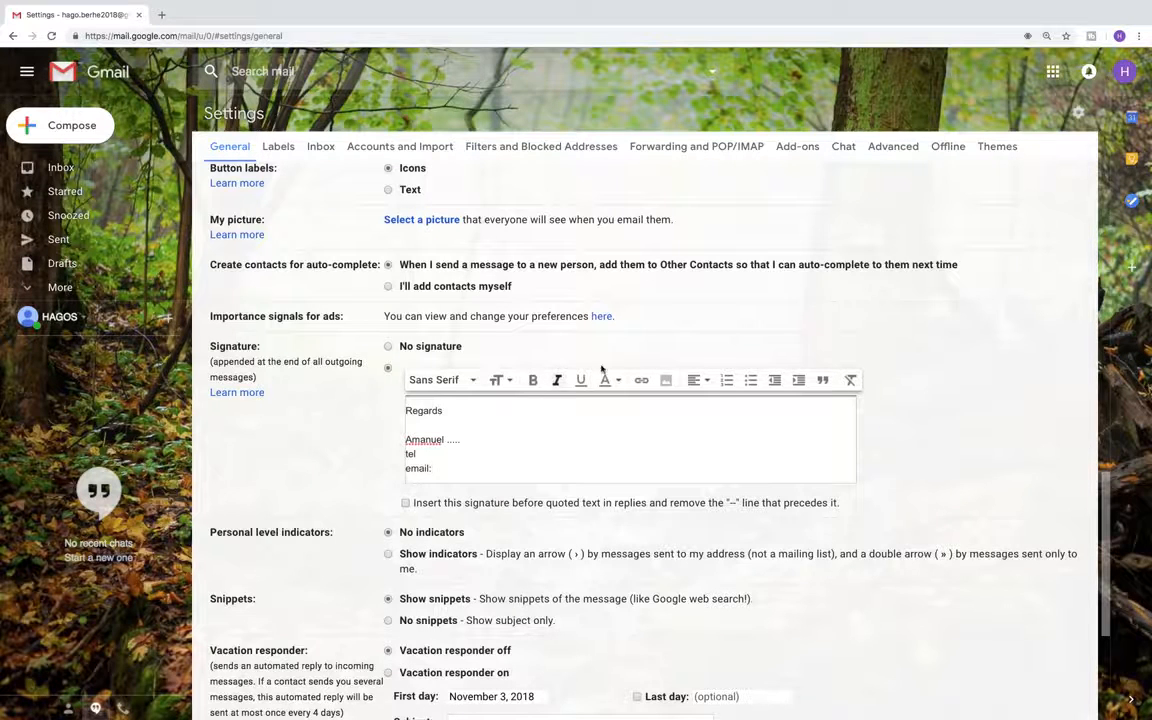
Leave Settings with Cancel and return to the Gmail inbox
scroll(617, 363, up, 5)
scroll(618, 363, up, 5)
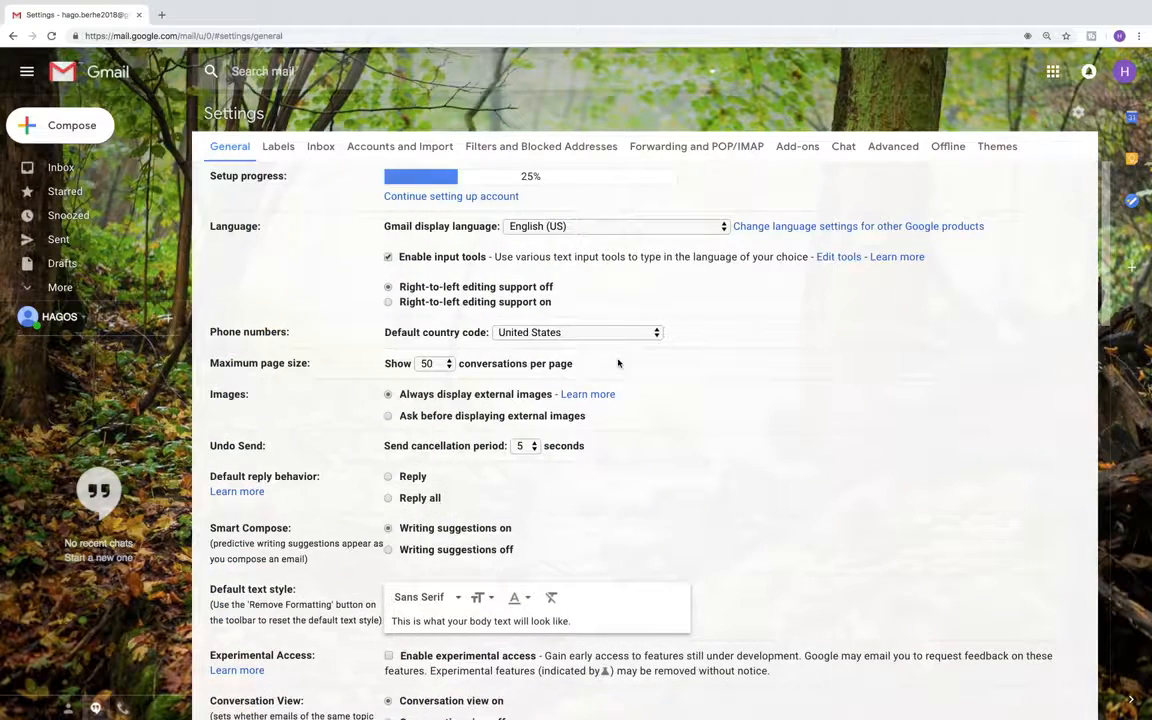
scroll(617, 363, down, 6)
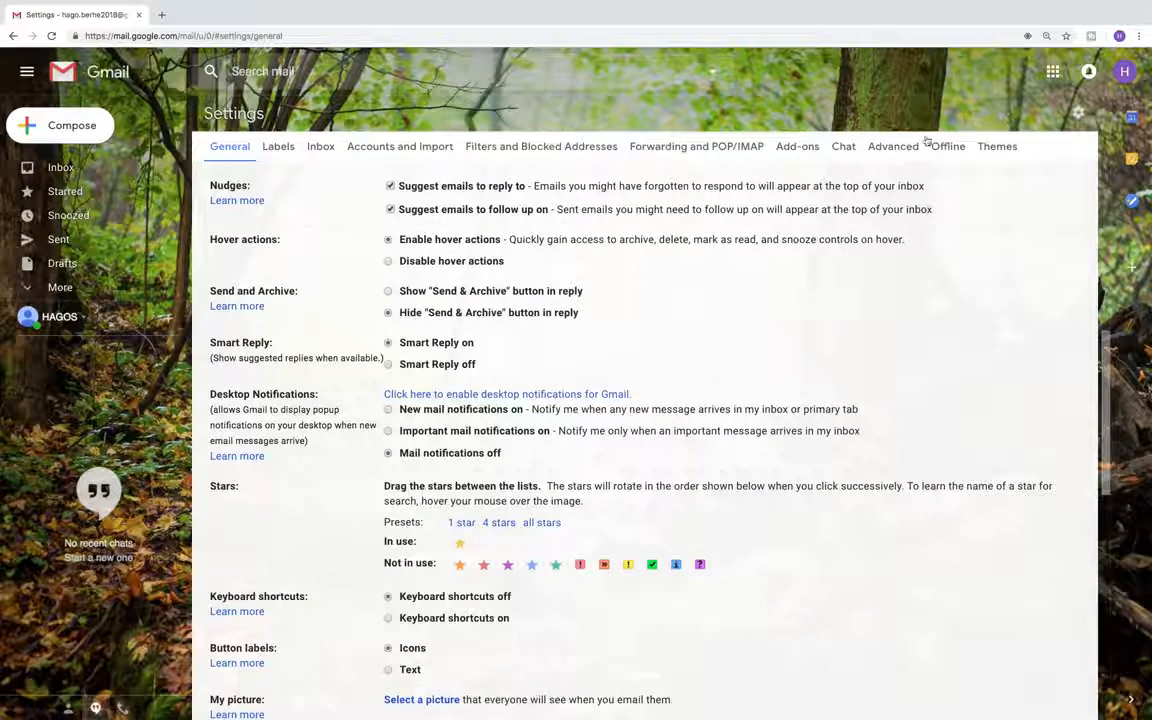
scroll(899, 398, down, 10)
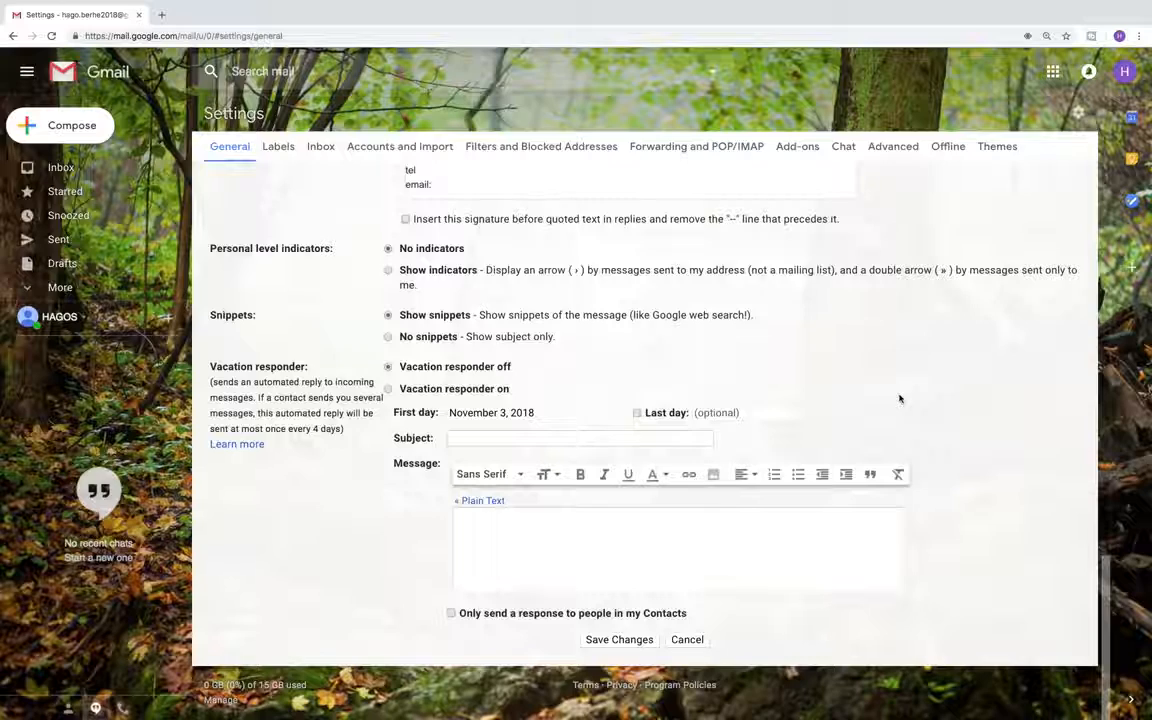
click(678, 640)
click(1053, 72)
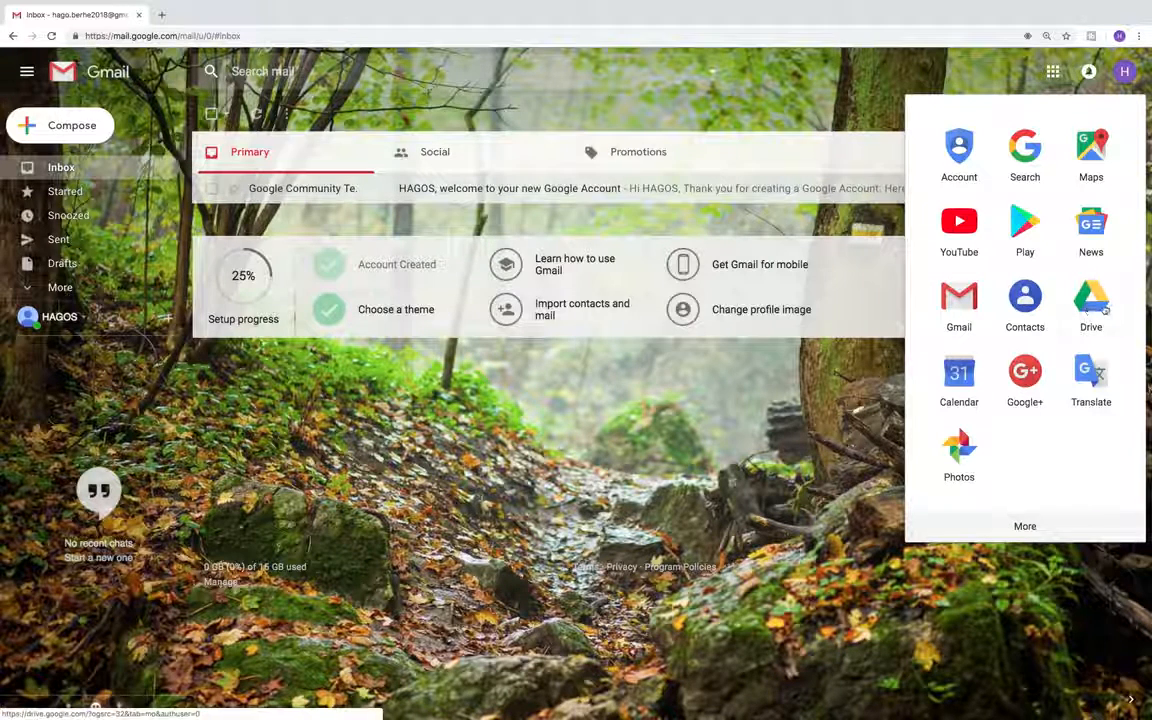
Open Google Drive from the apps launcher and dismiss its welcome dialog
click(1091, 302)
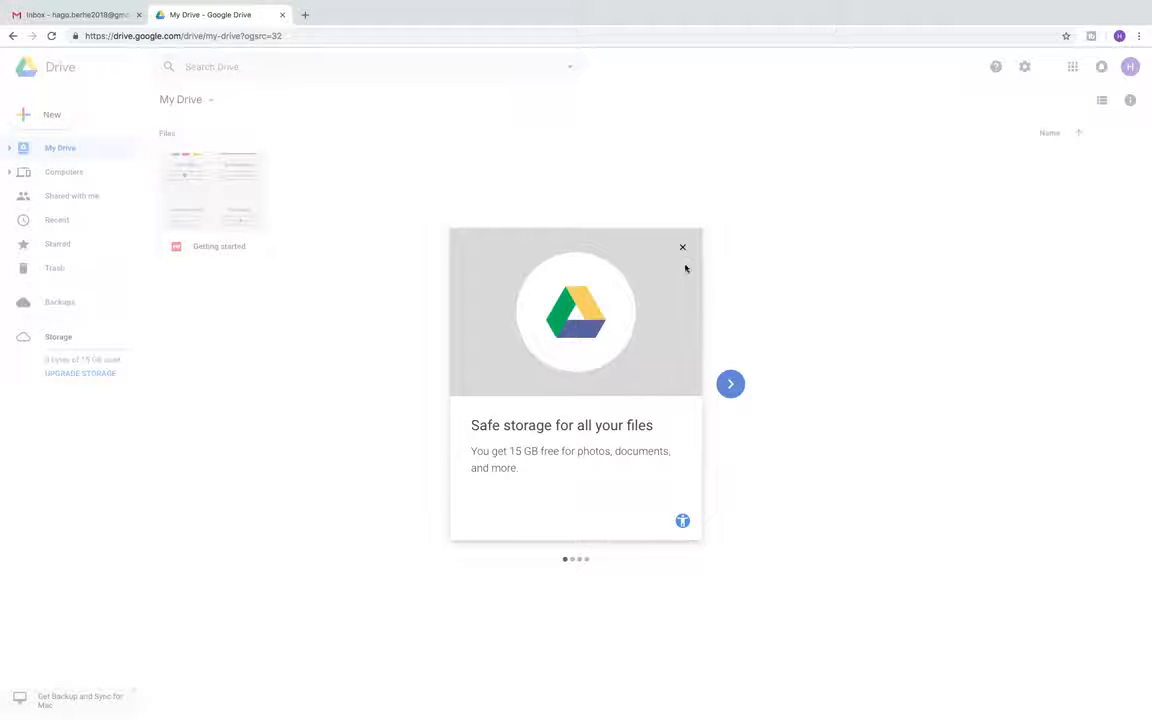
click(682, 247)
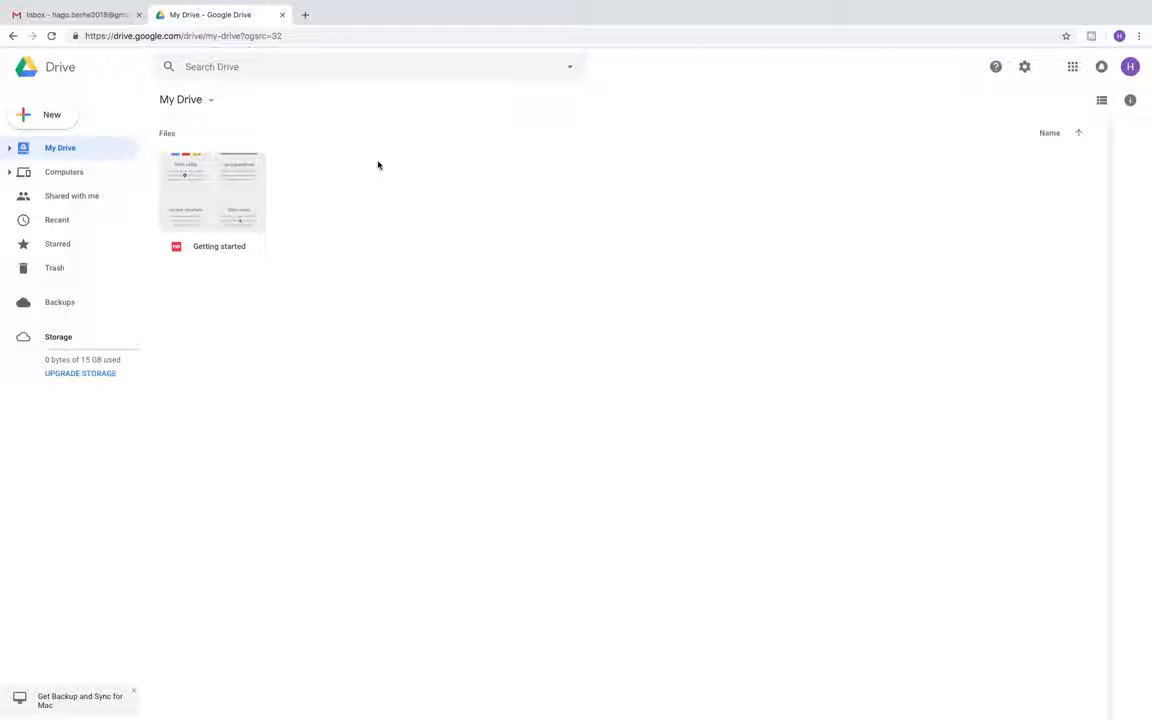
Open Google Docs in a new tab from the apps grid's More section
click(1073, 67)
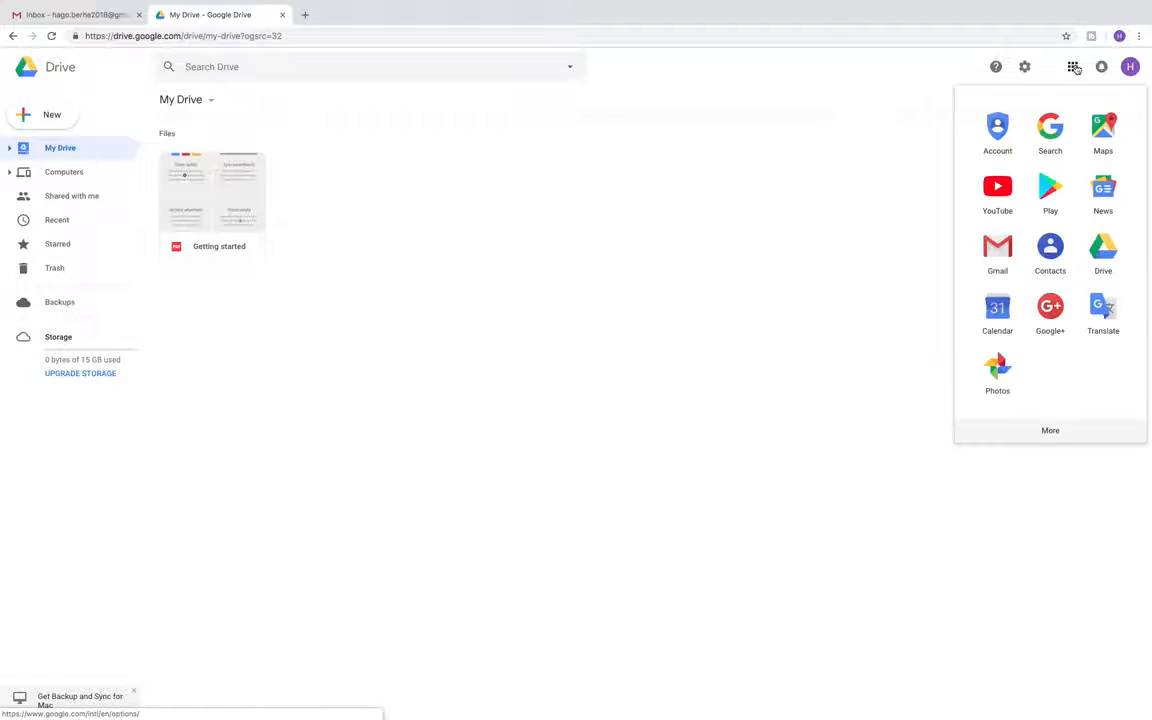
click(1050, 438)
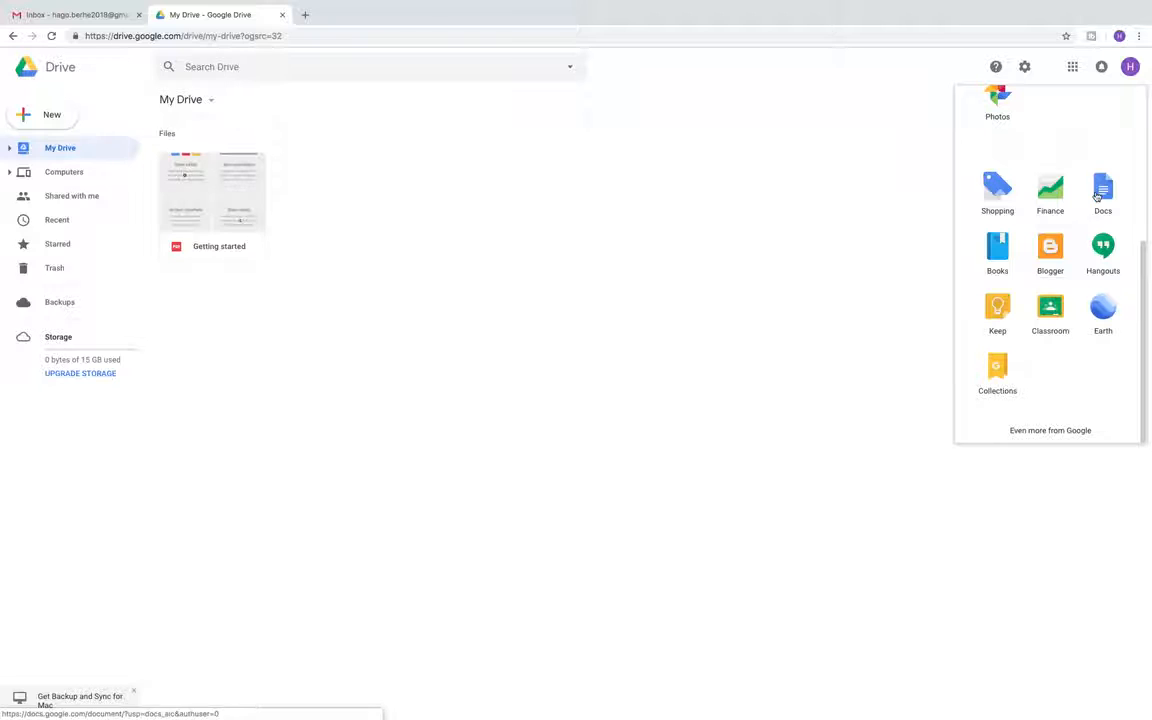
click(1100, 195)
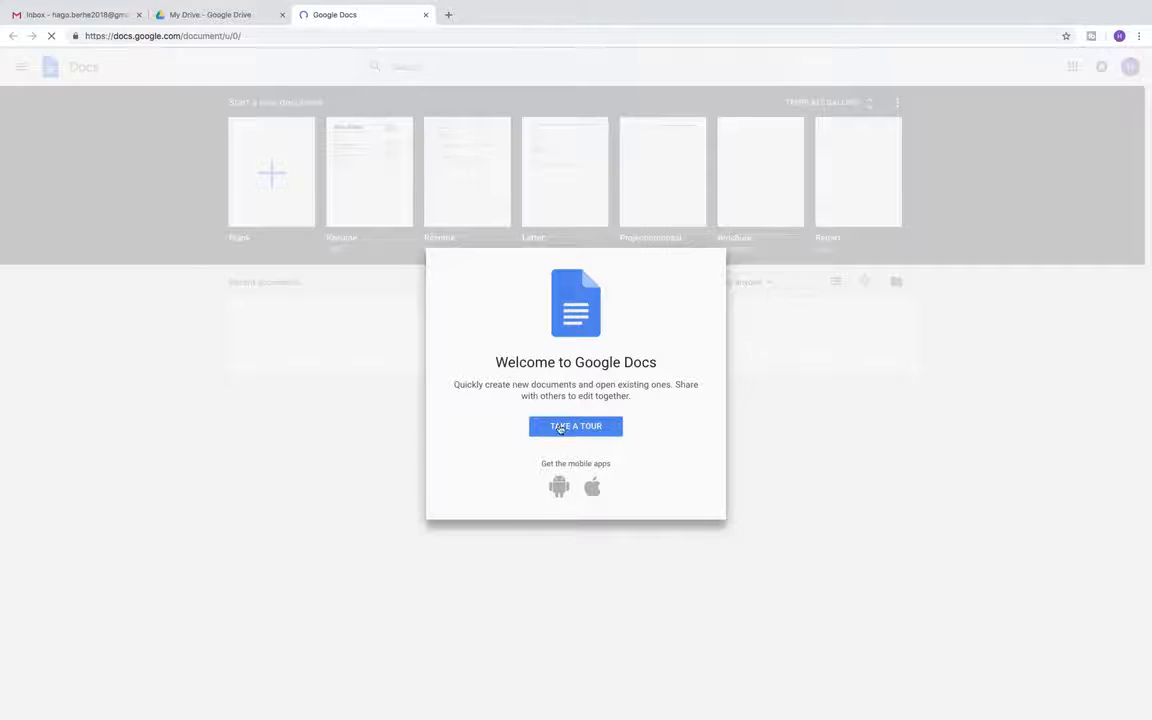
Create a blank document and title it 'Important doc'
click(560, 427)
click(262, 171)
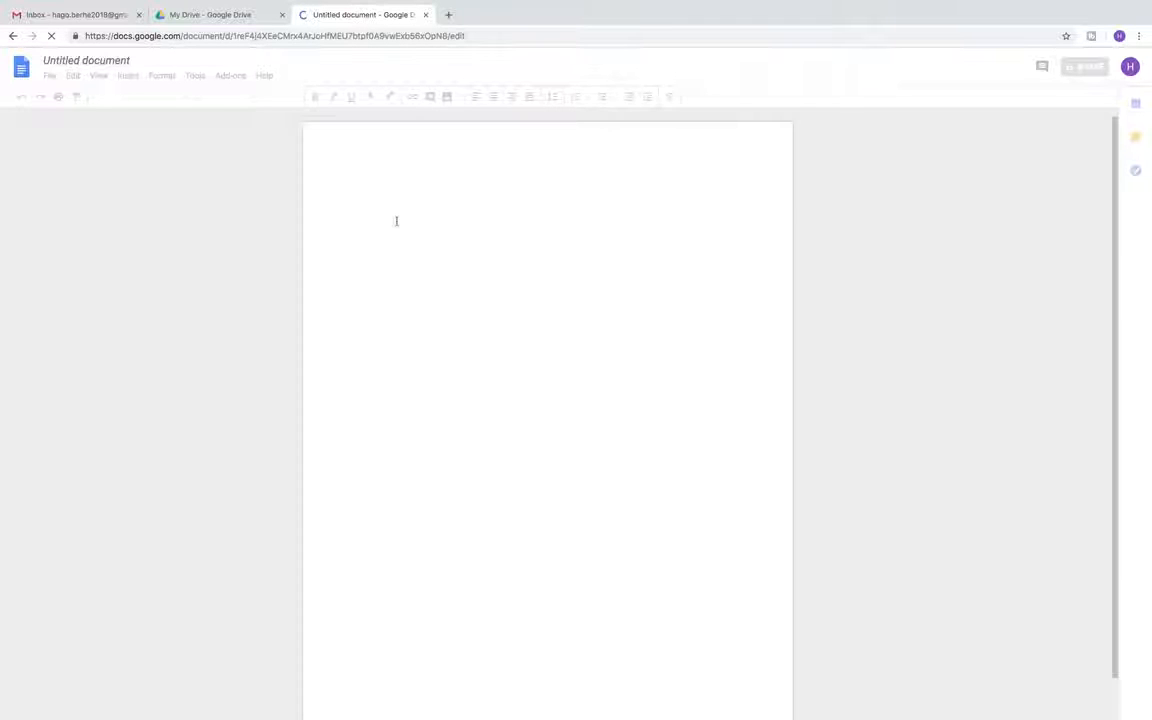
click(130, 62)
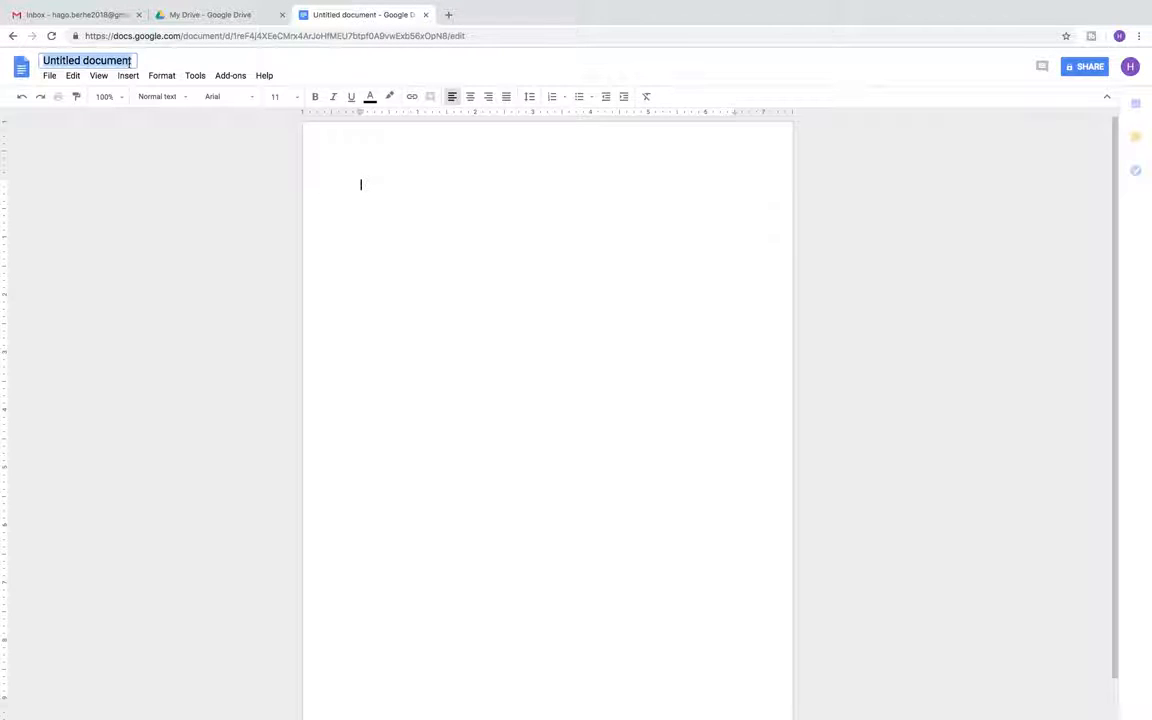
text(Impor)
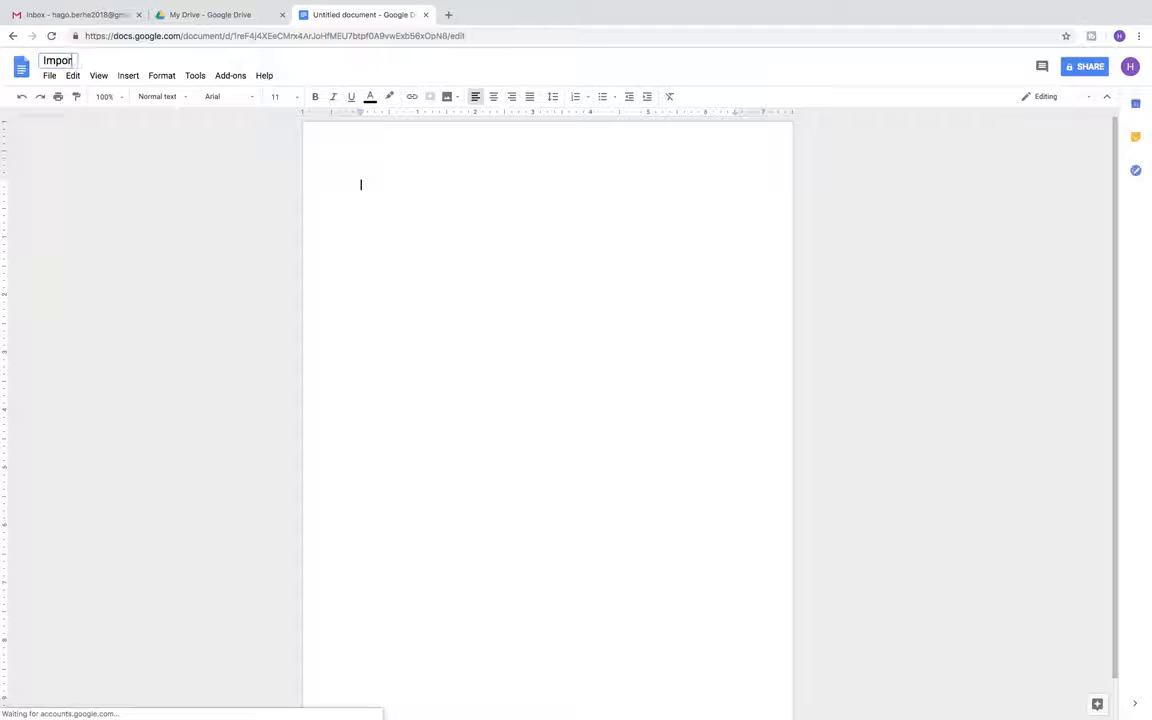
text(tant)
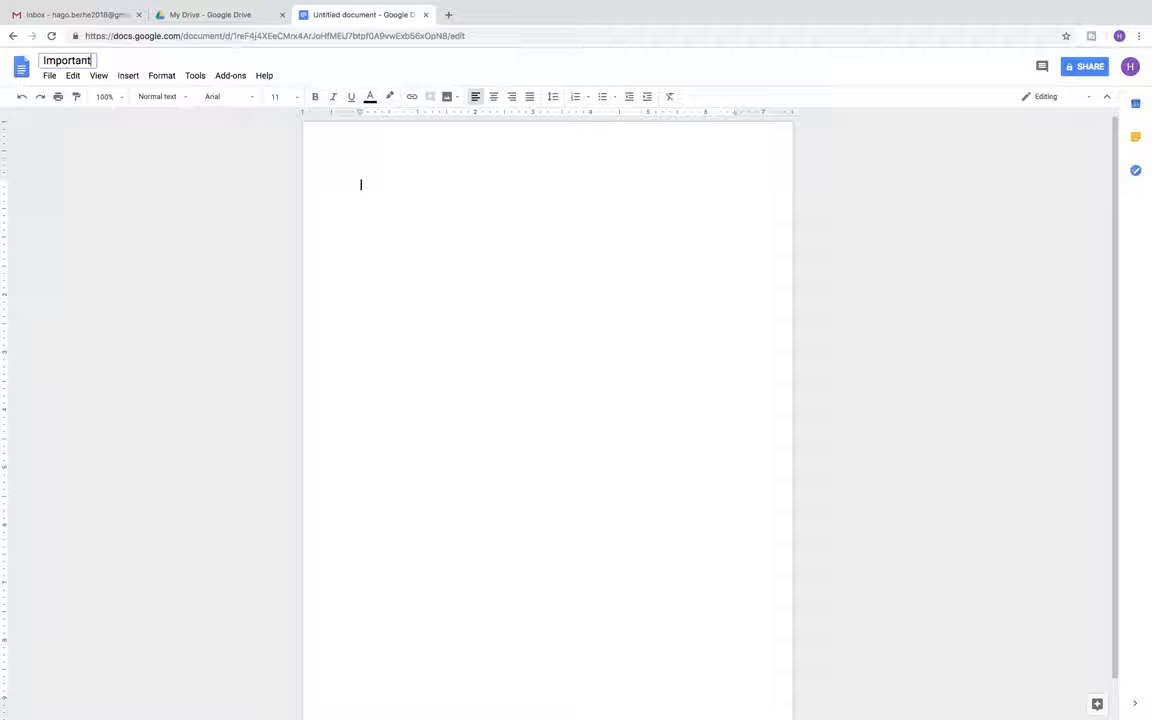
text( doc)
Type the placeholder line 'hhhhhhhiieeee' into the document body
click(357, 182)
text(hhhhhhhiieeee)
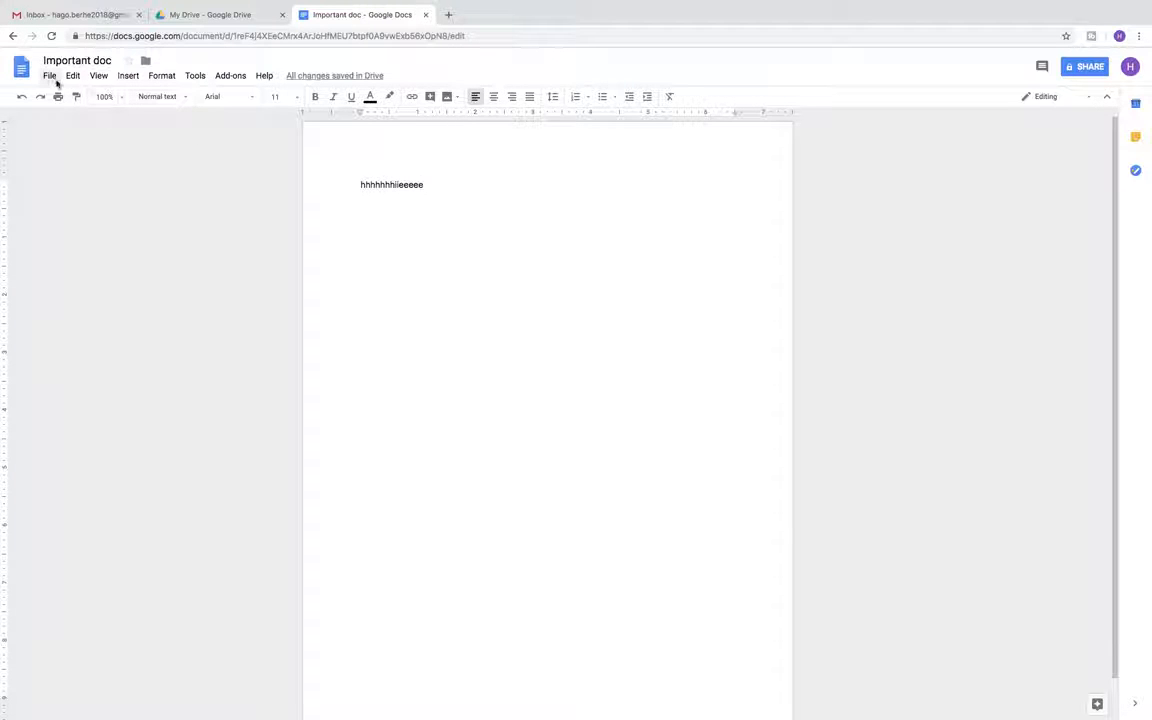
click(146, 62)
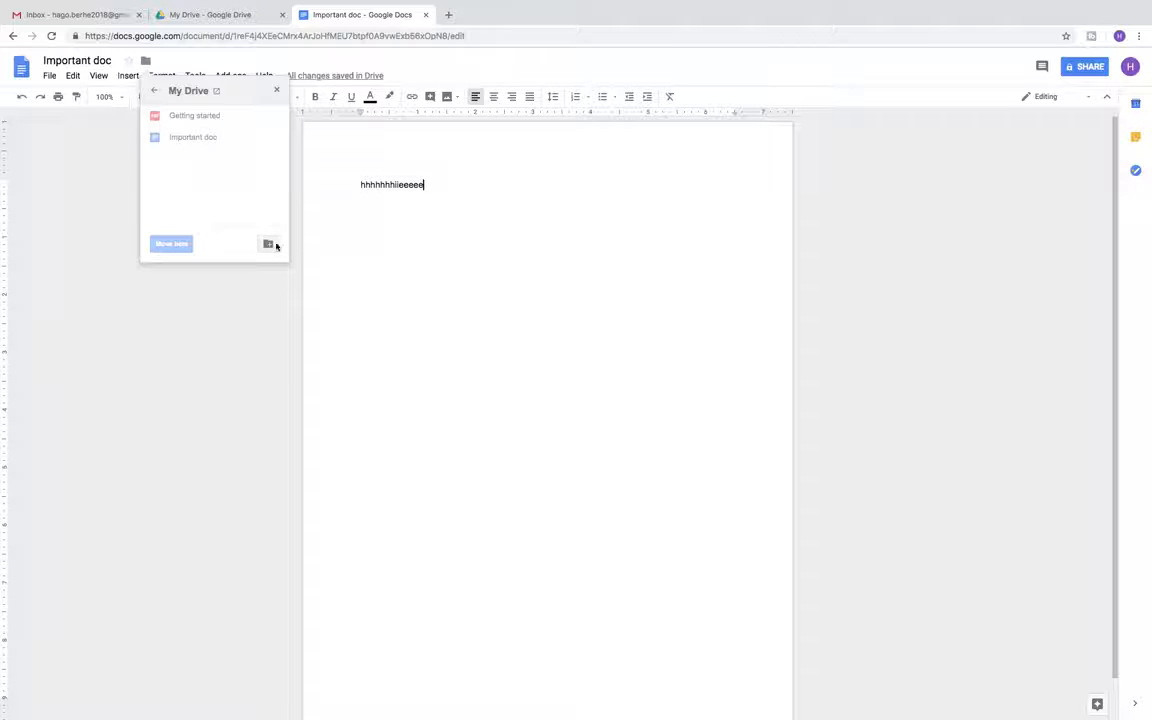
Create a My Drive folder named 'important', move Important doc into it, and close the tab
click(268, 244)
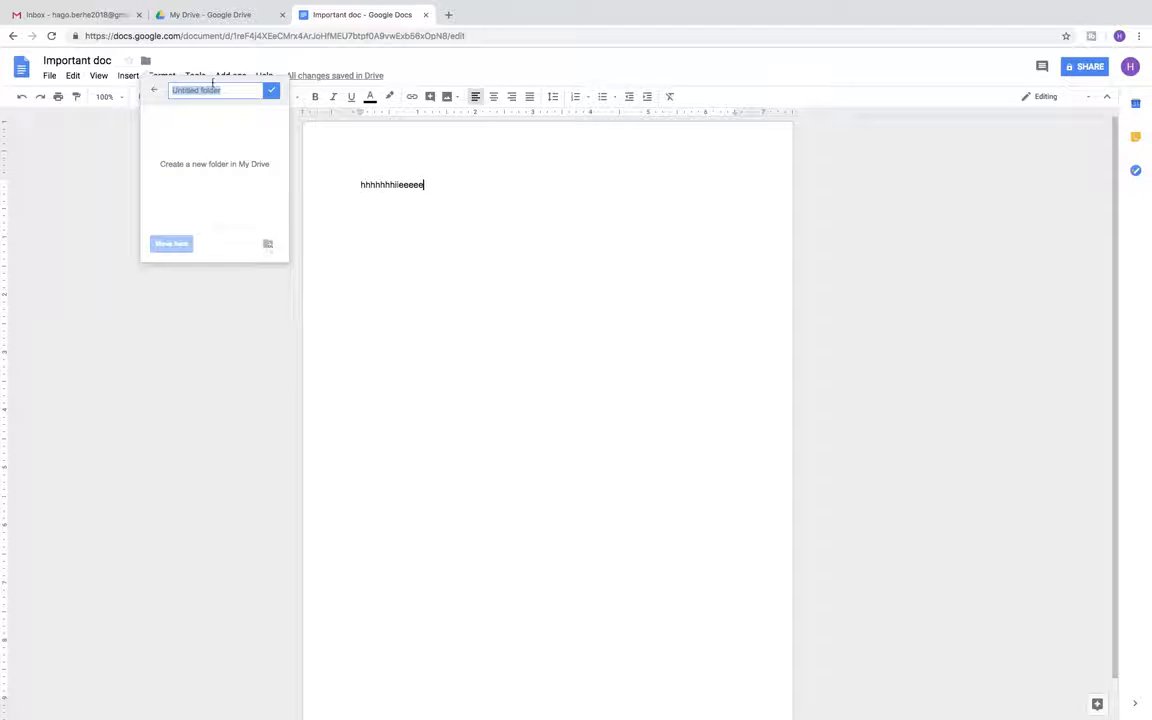
key(BackSpace)
text(important)
click(172, 245)
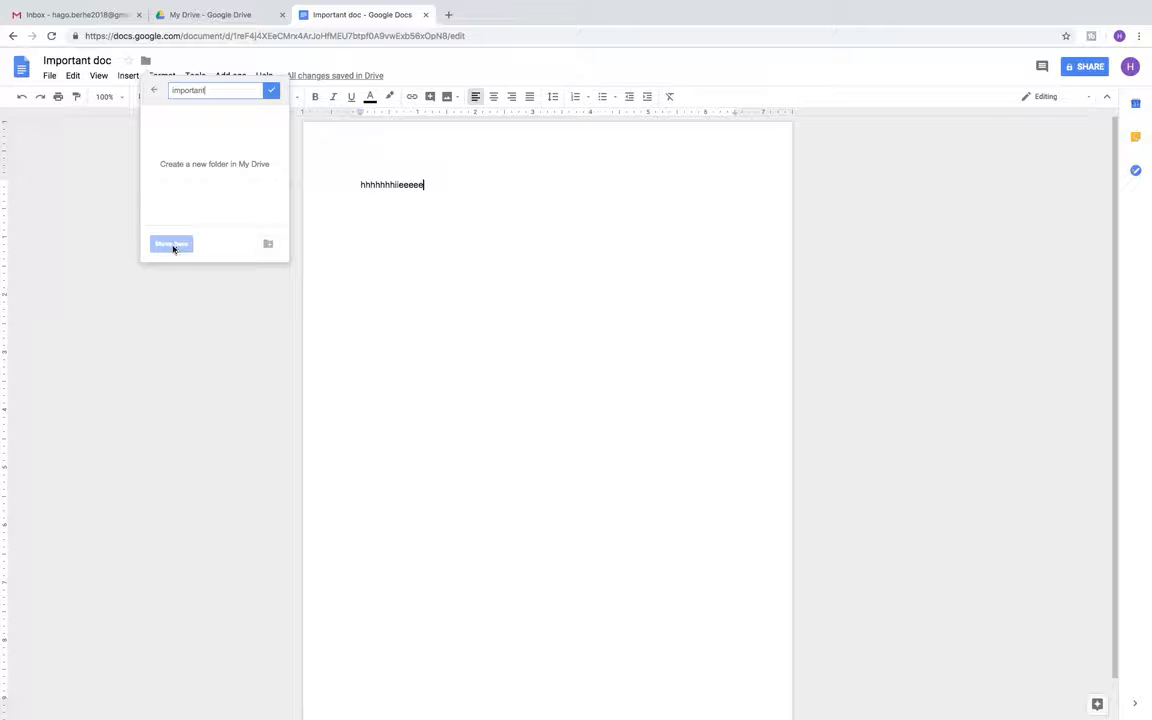
click(270, 91)
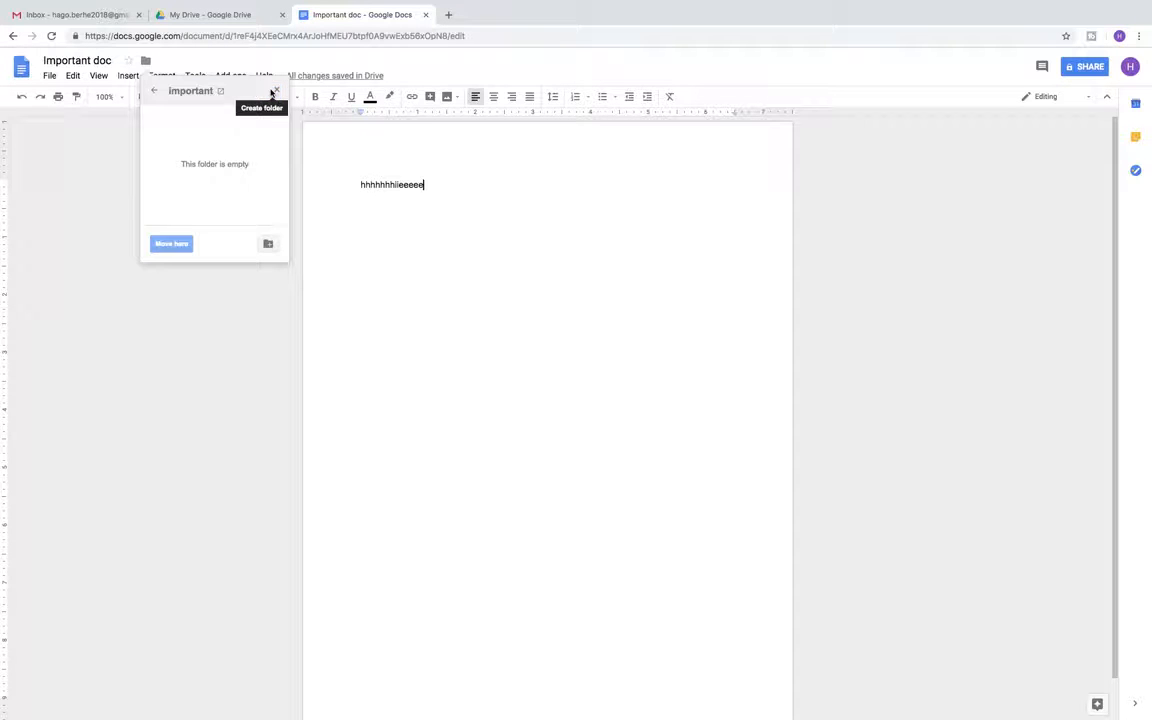
click(170, 244)
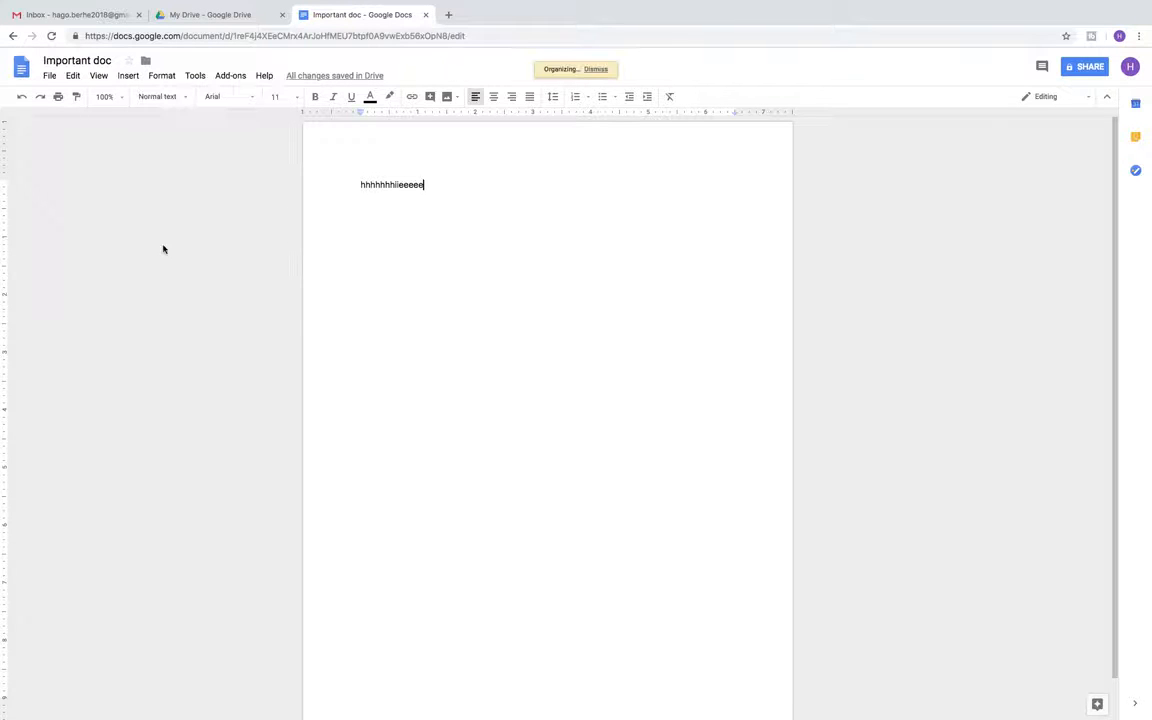
click(425, 15)
Open the 'important' folder from My Drive and reload it to reveal Important doc
click(57, 149)
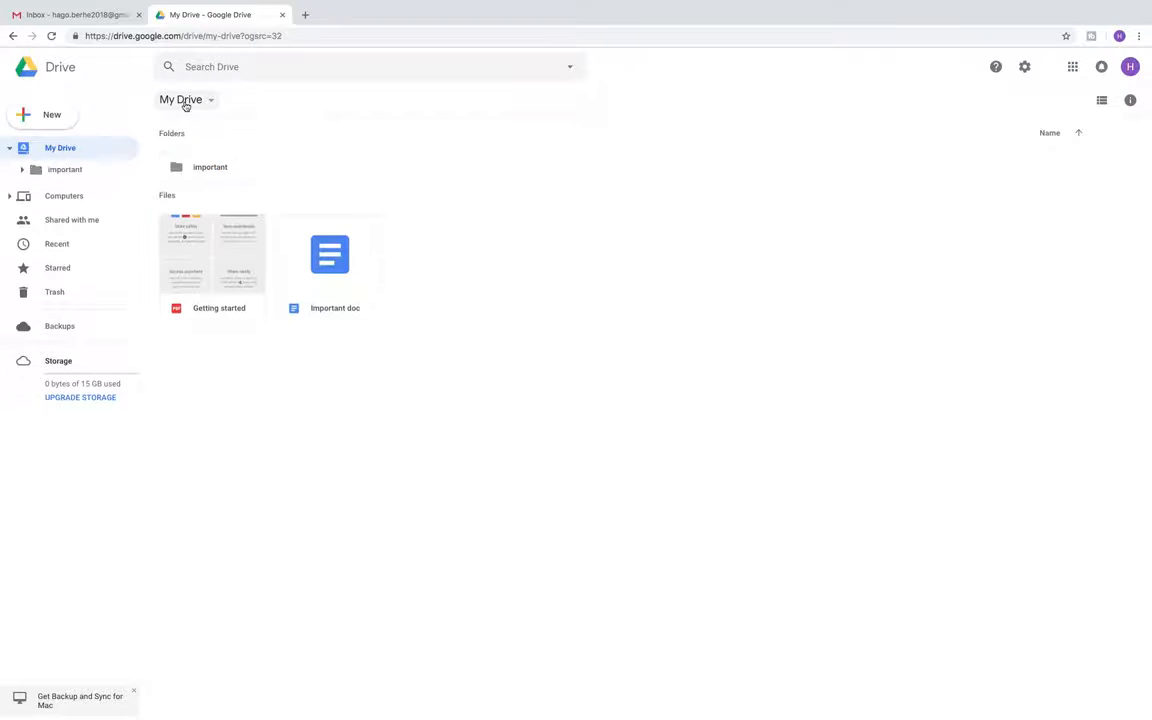
double_click(201, 168)
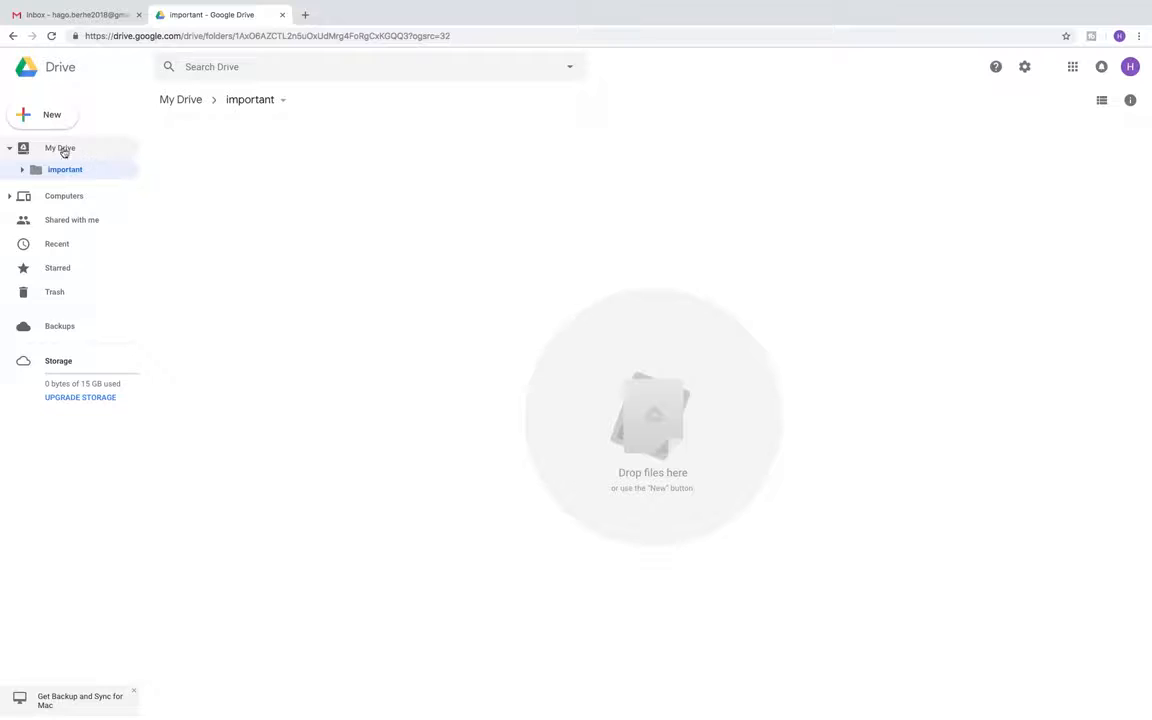
click(206, 36)
key(Return)
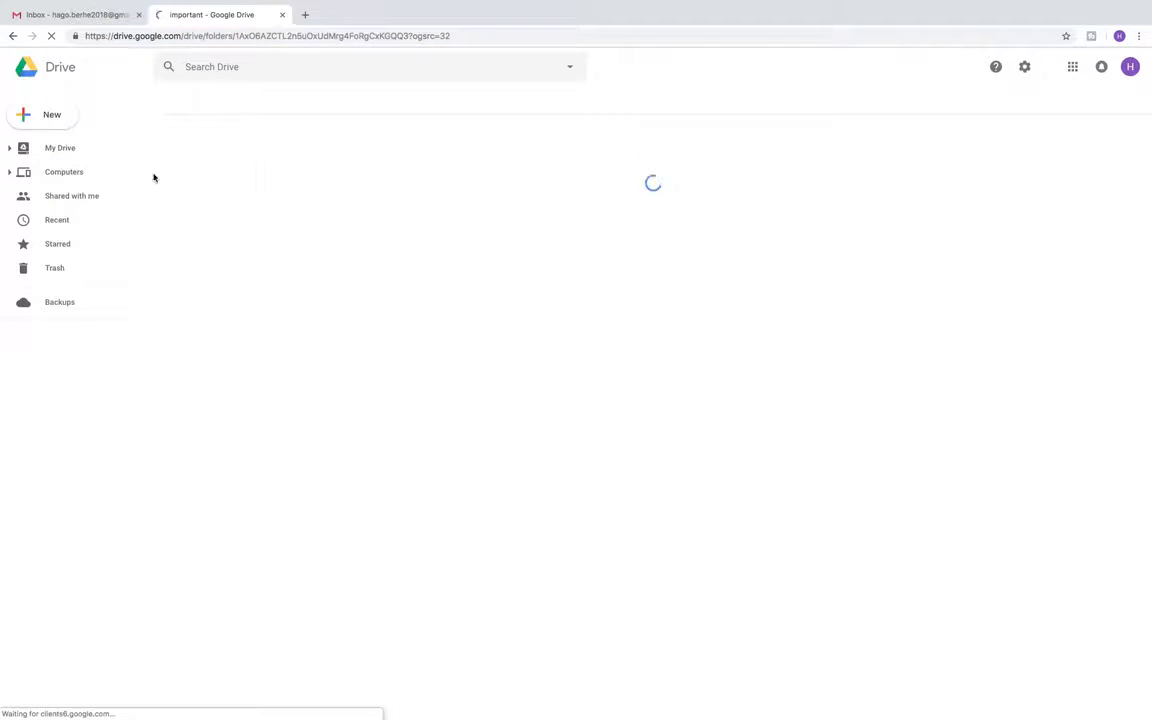